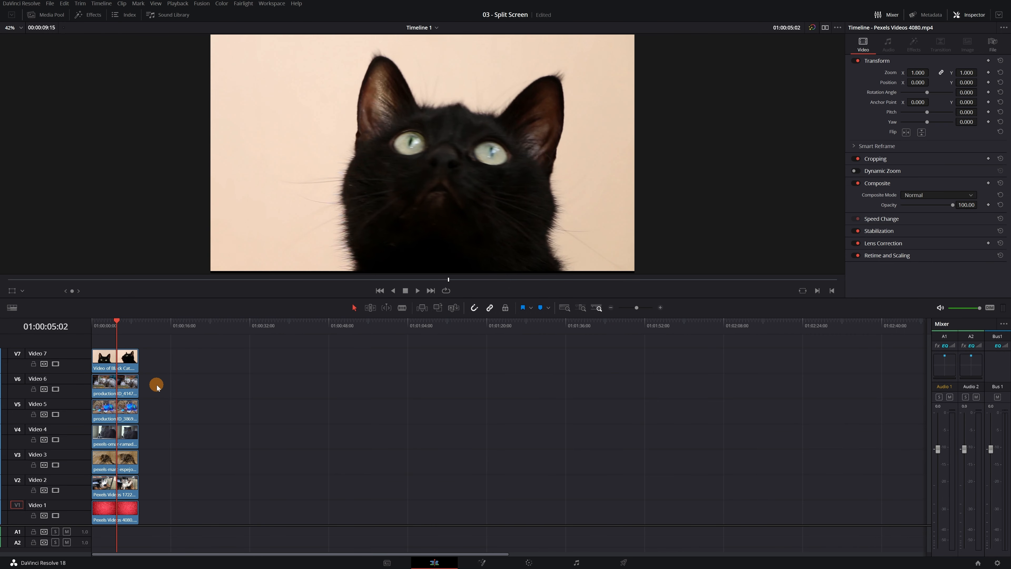
- Move the Video 2 to Video 6 clips past the black cat clip's end and apply the Video Collage effect to the black cat clip
drag(141, 412, 174, 491)
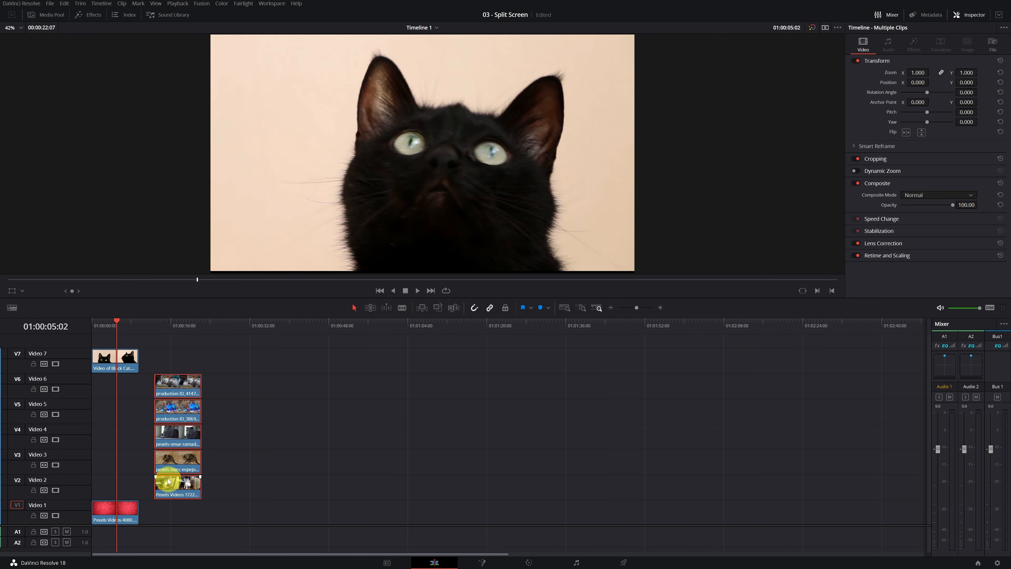
click(108, 361)
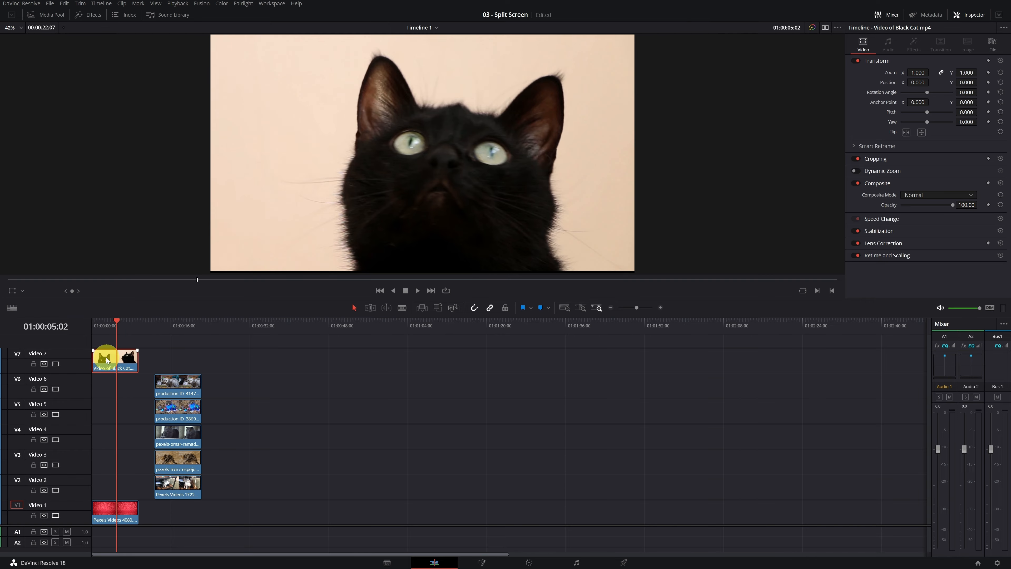
click(89, 15)
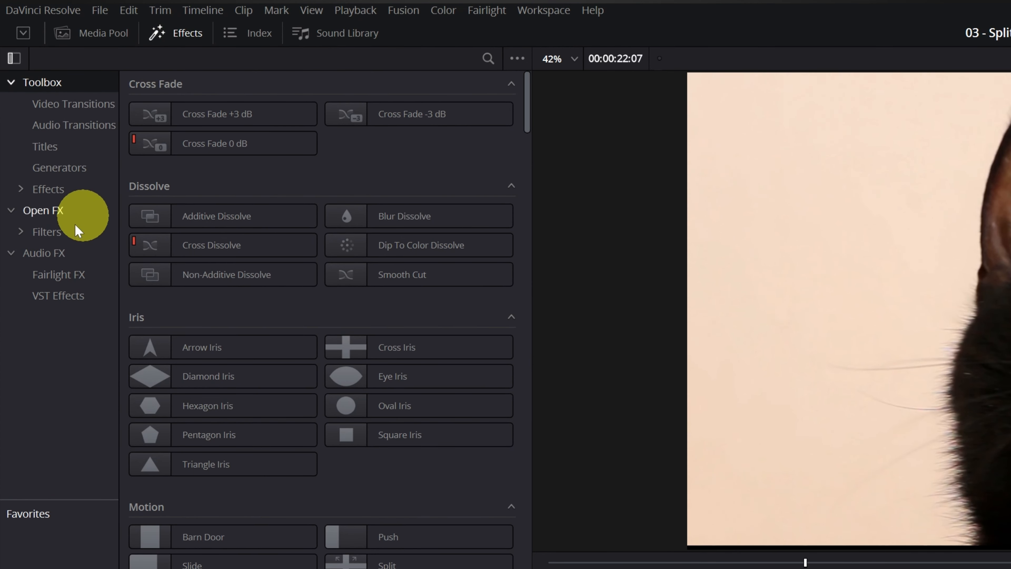
click(59, 238)
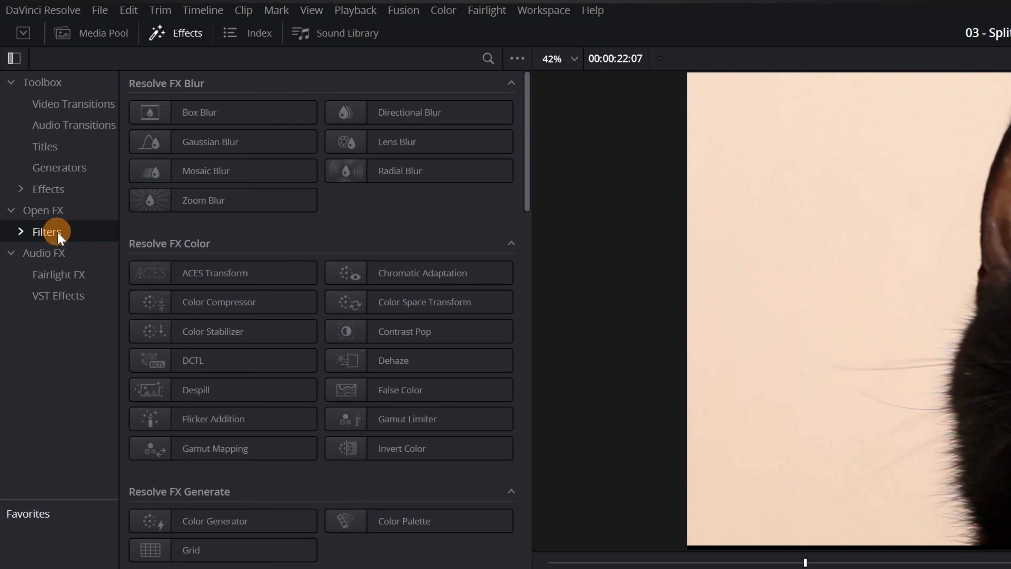
click(487, 61)
text(colla)
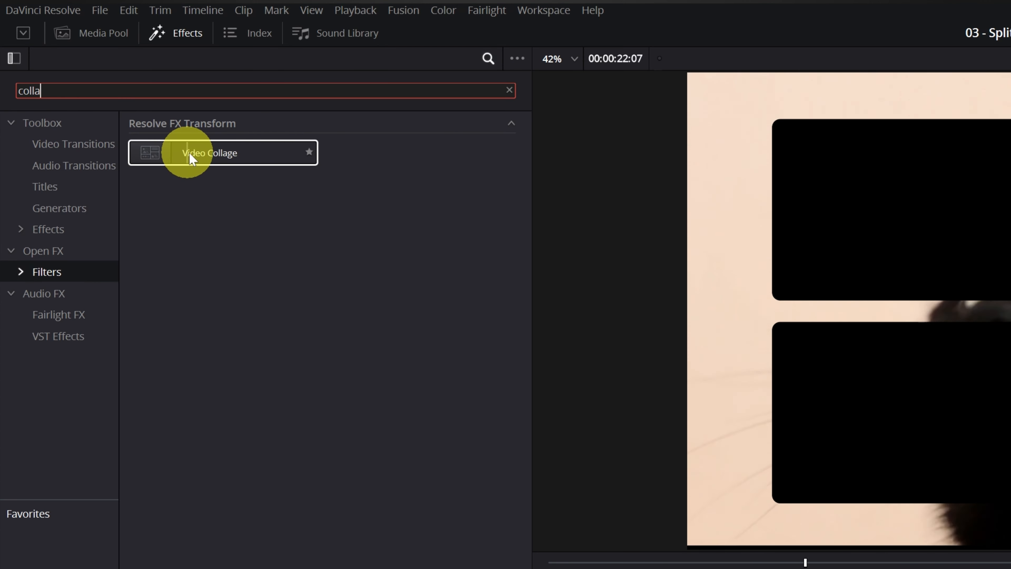
drag(190, 155, 113, 360)
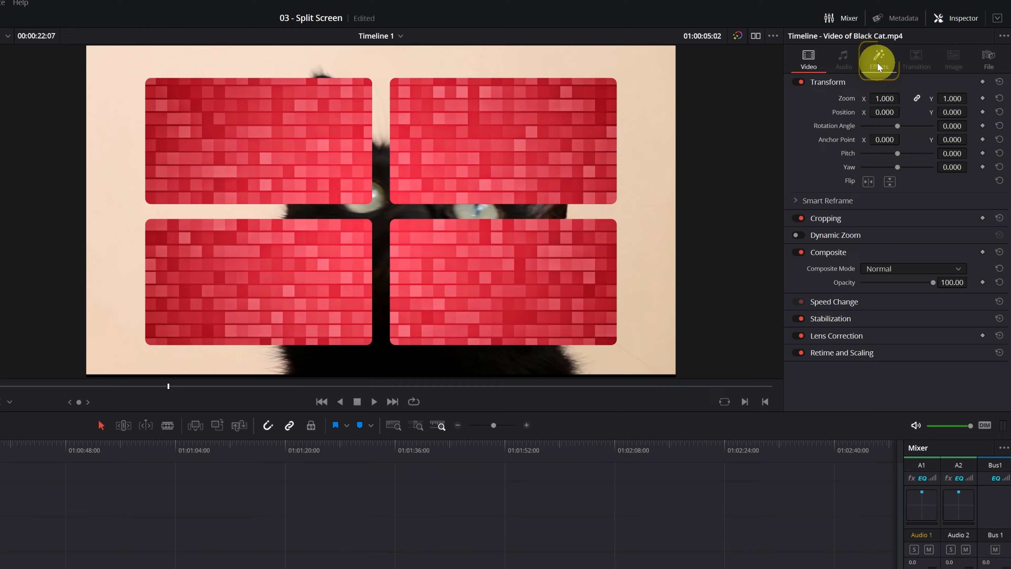
- Set the Video Collage layout to 3 columns, 2 rows, horizontal stagger 0.028, vertical stagger 0.020, rounding 0.286 and left/right margins 0.020
click(903, 49)
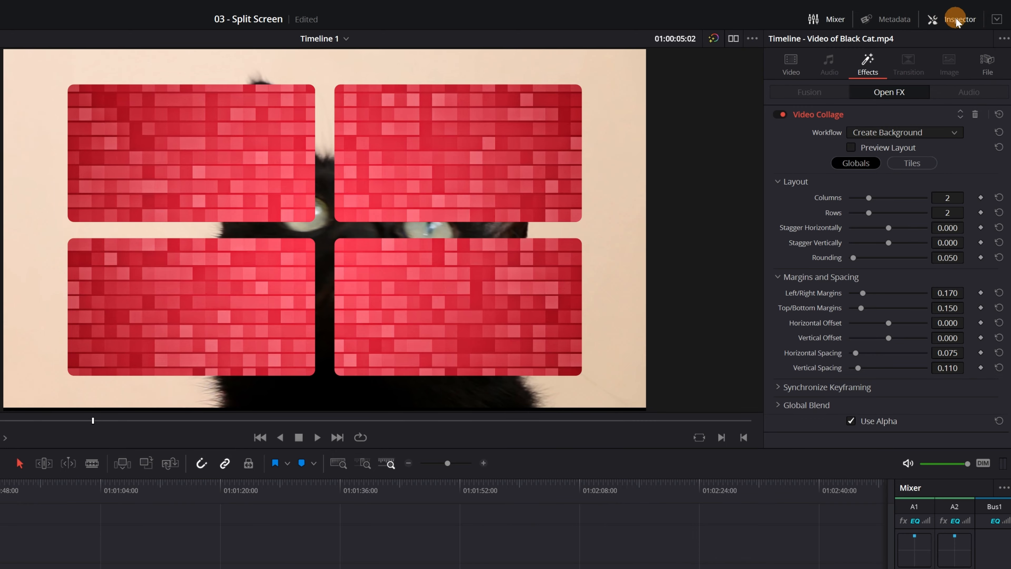
click(957, 19)
click(957, 20)
click(867, 64)
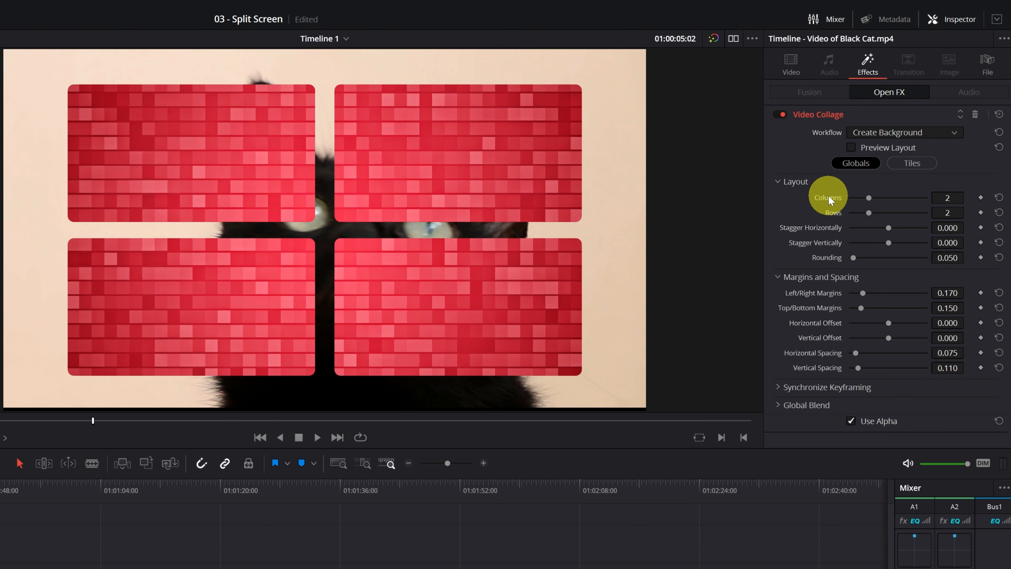
drag(951, 196, 952, 196)
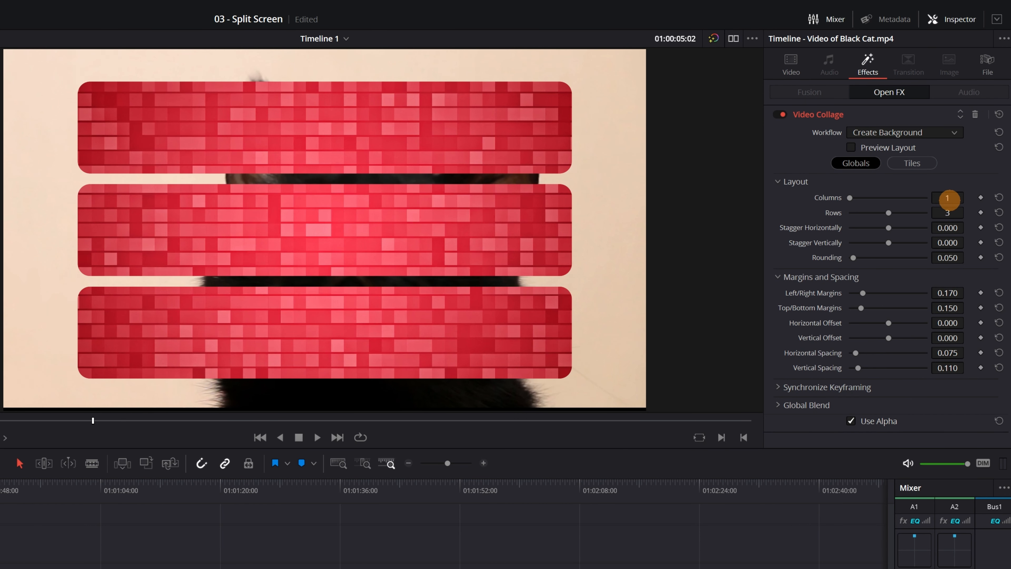
drag(947, 198, 927, 257)
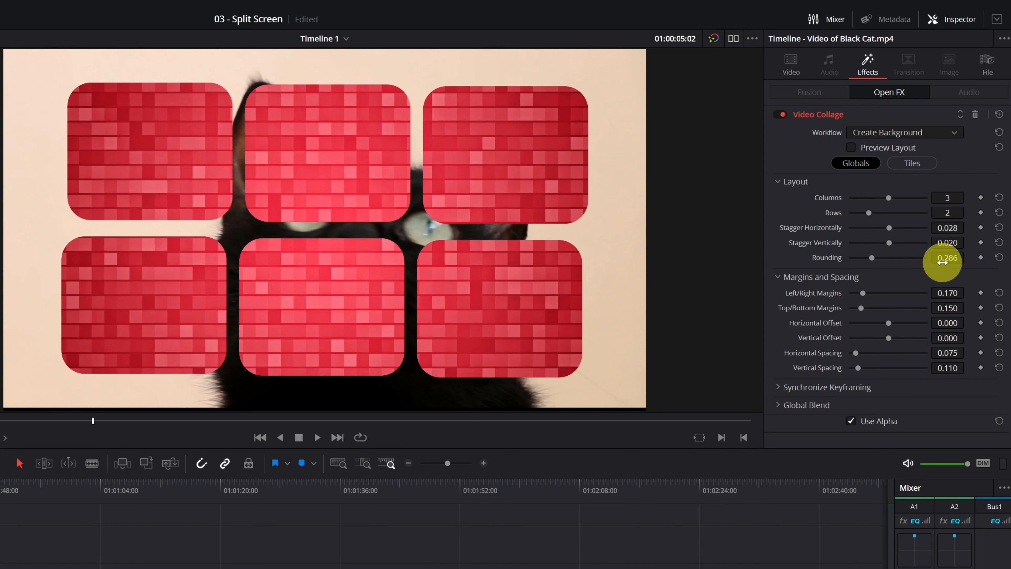
drag(943, 293, 818, 291)
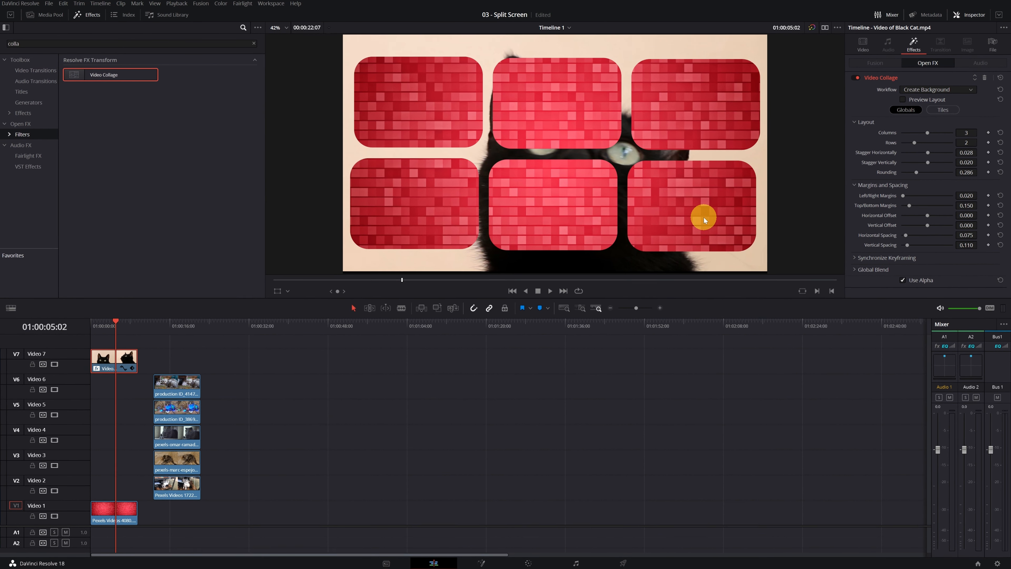
click(88, 15)
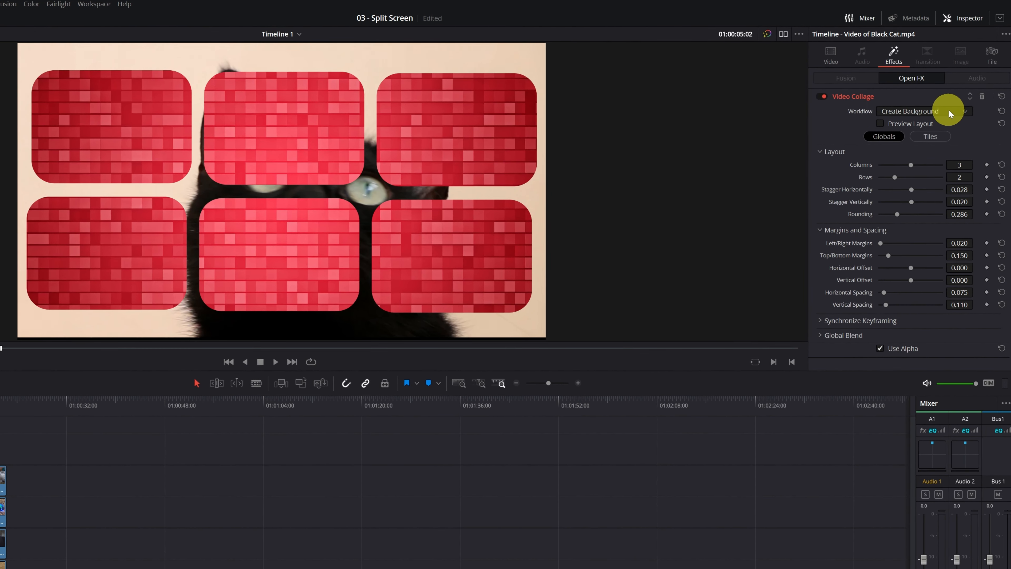
- Change the black cat clip's Video Collage workflow to Create Tile and preview the tile over the background
click(955, 111)
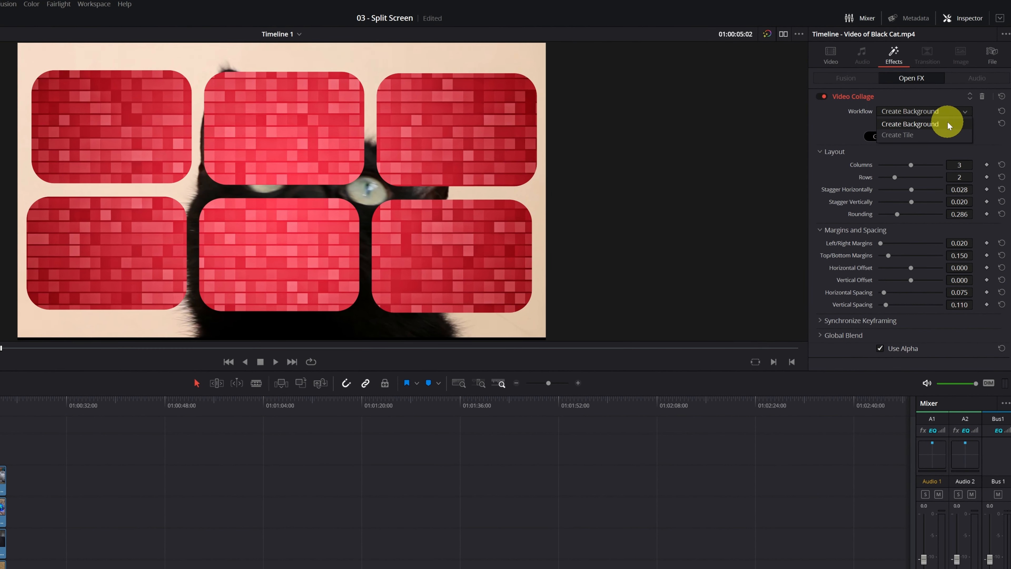
click(936, 134)
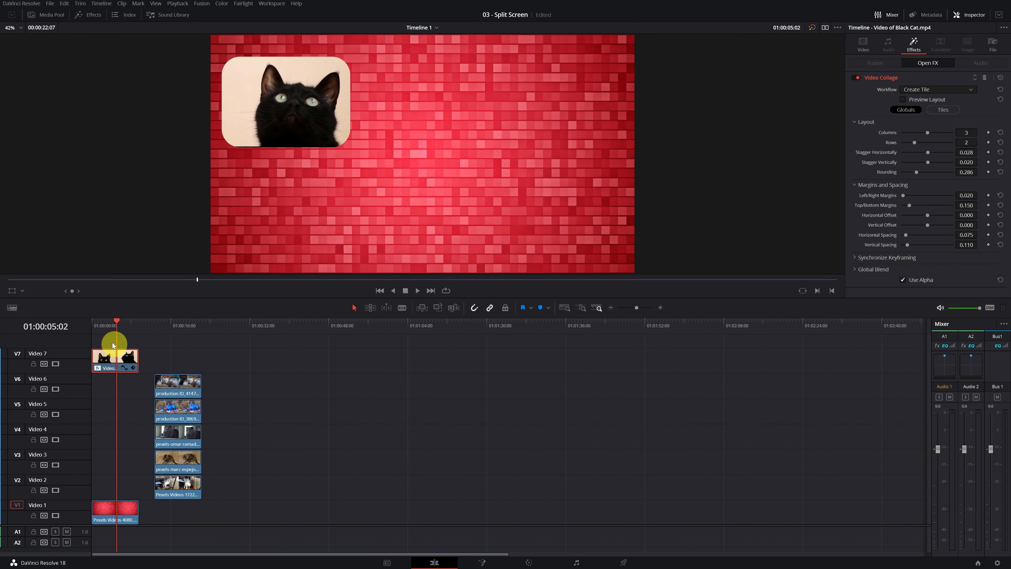
mouse_move(113, 329)
mouse_down()
mouse_move(97, 328)
mouse_move(112, 330)
mouse_up()
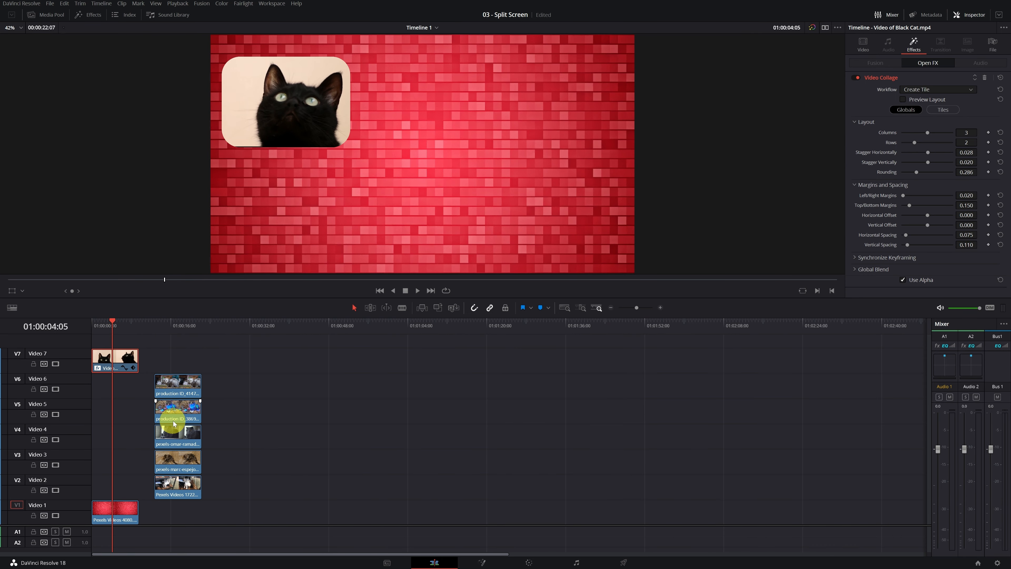
- Copy the black cat clip and paste only its Plugins attribute onto the five clips on Video 2 to Video 6
right_click(116, 360)
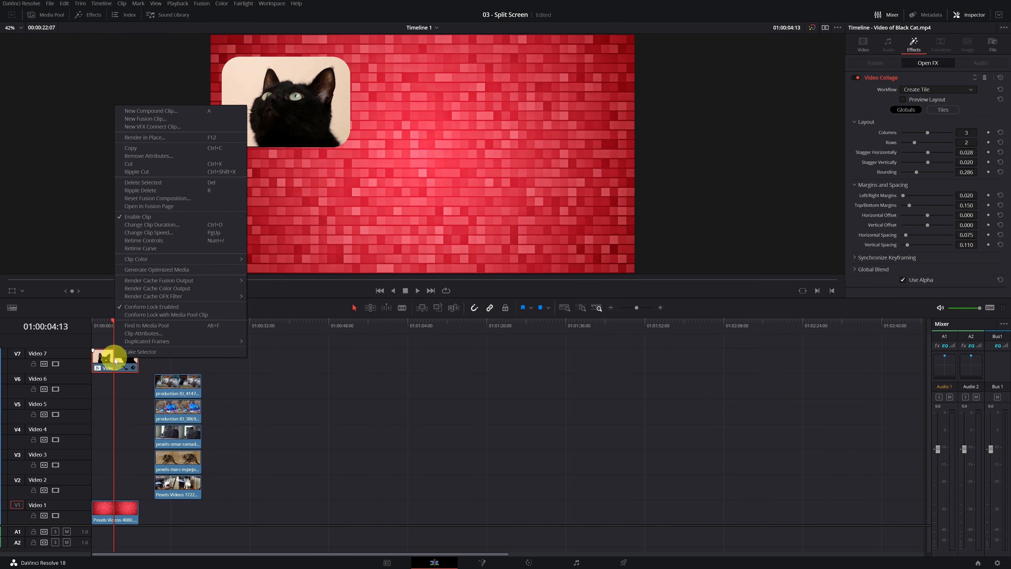
click(163, 148)
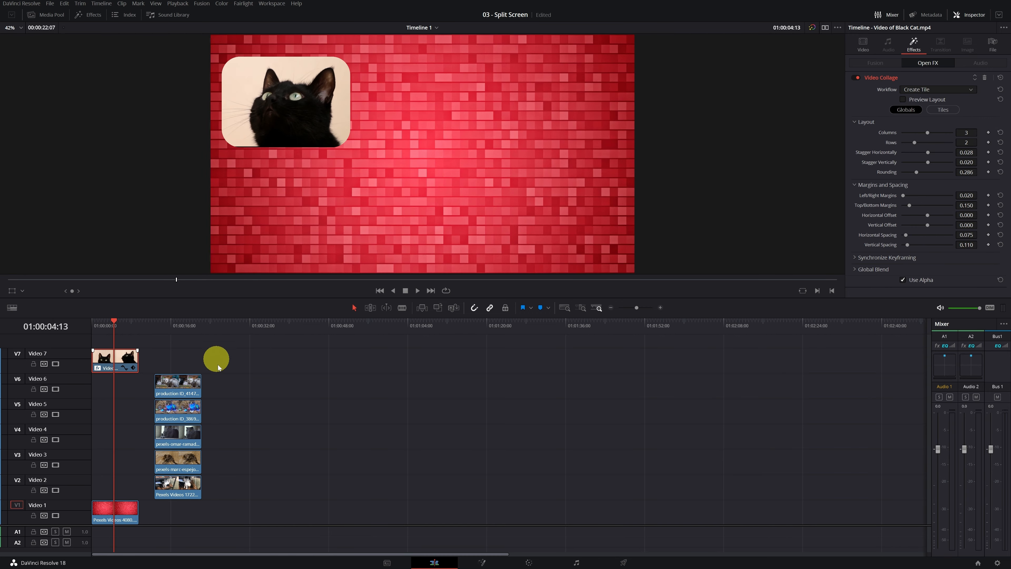
click(217, 384)
drag(207, 391, 153, 499)
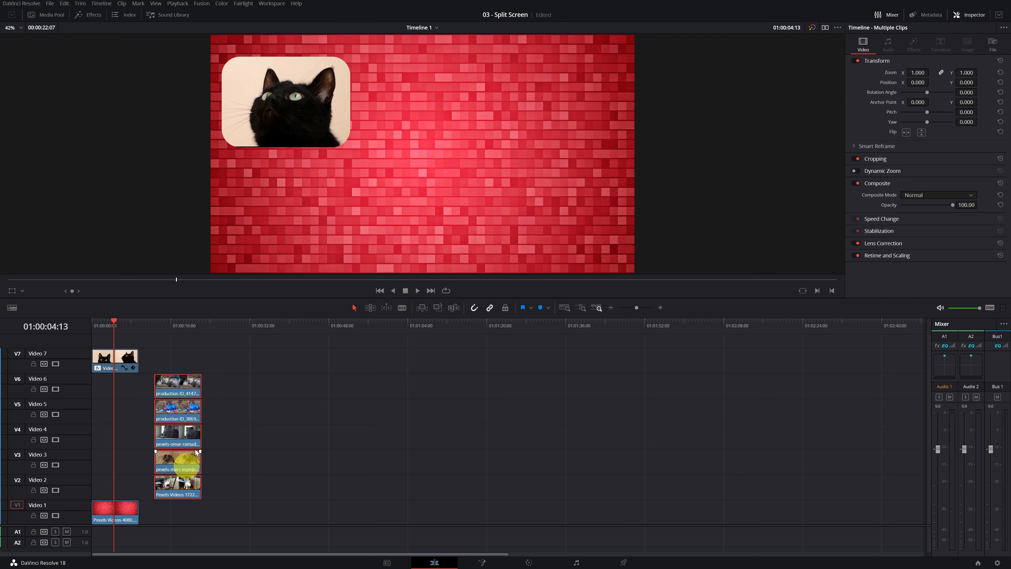
right_click(179, 439)
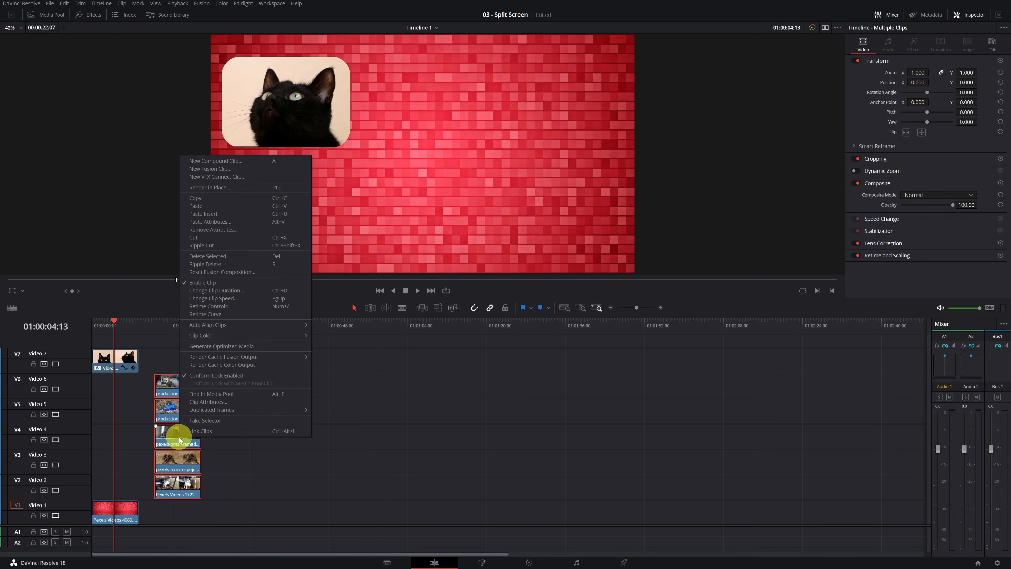
click(241, 221)
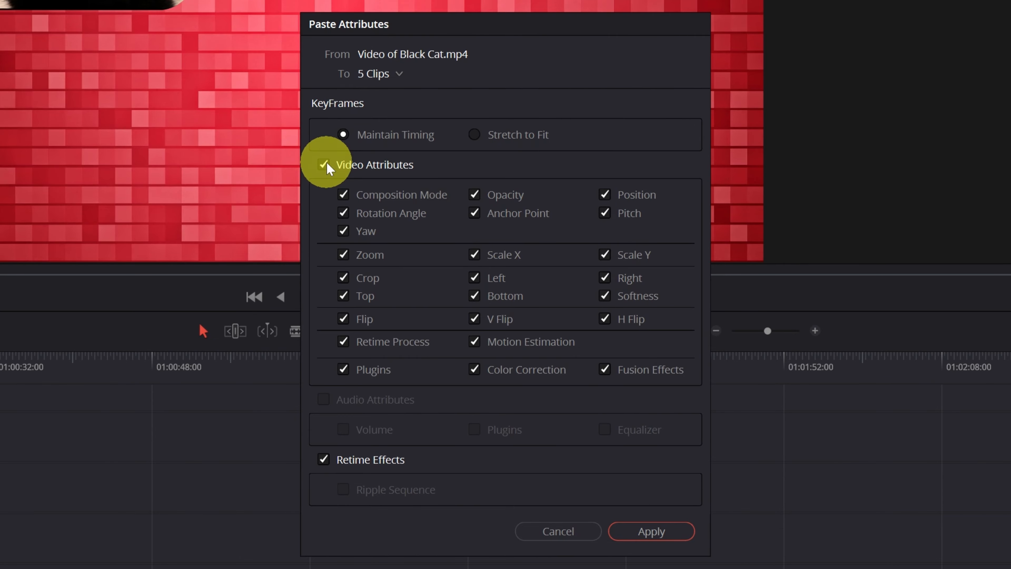
click(324, 165)
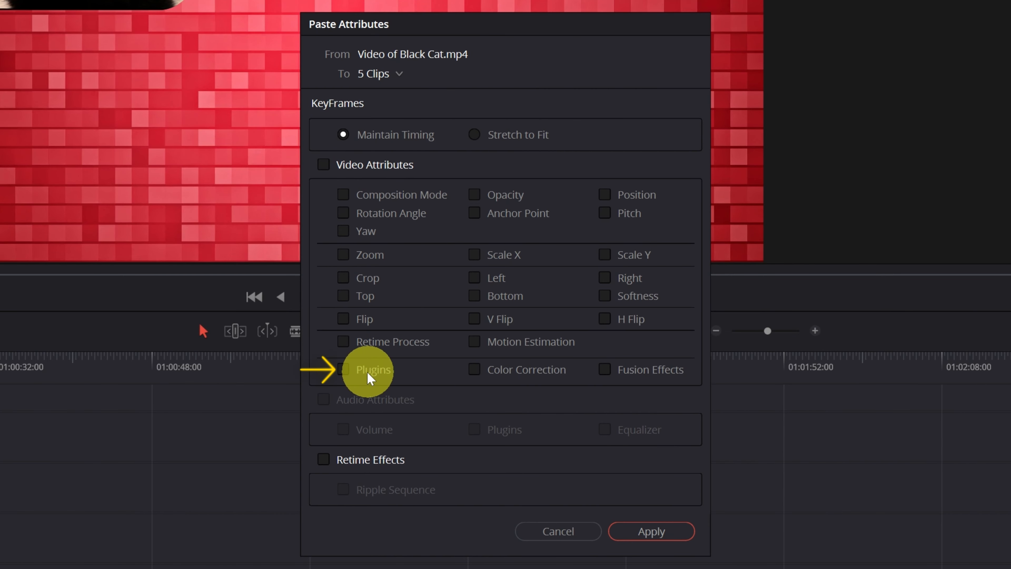
click(342, 369)
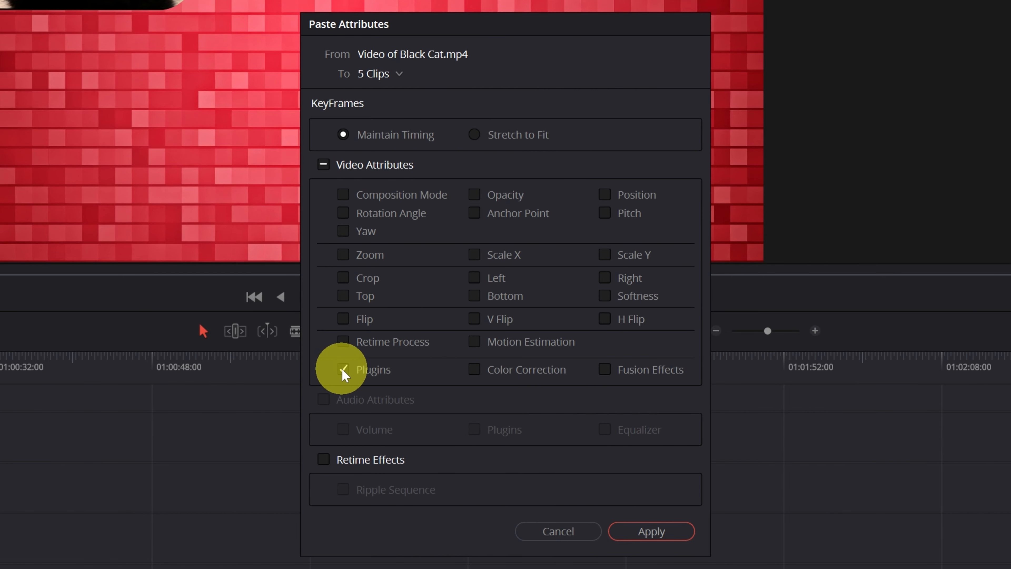
click(656, 530)
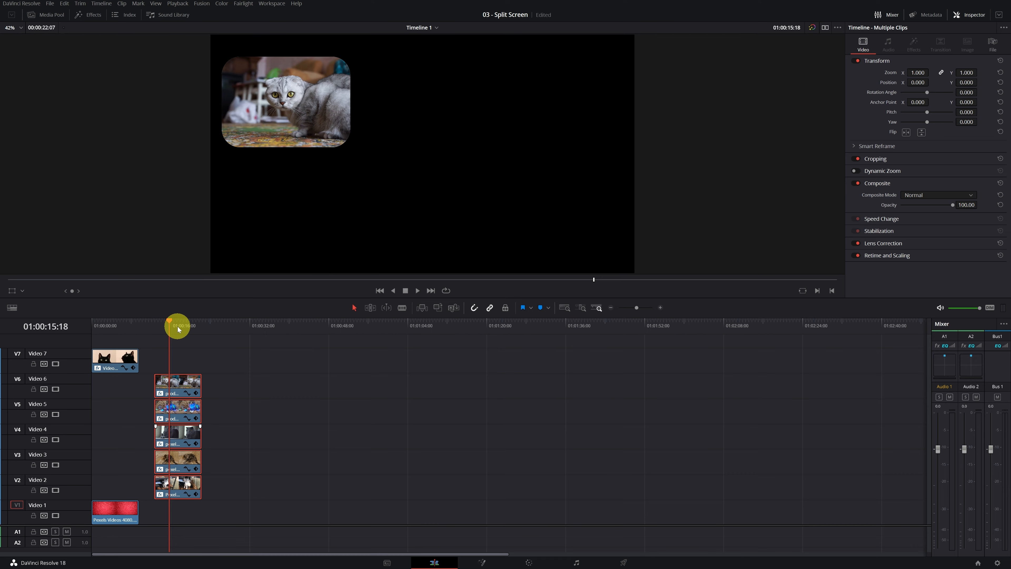
mouse_move(175, 328)
mouse_down()
mouse_move(186, 331)
mouse_move(166, 334)
mouse_move(178, 335)
mouse_up()
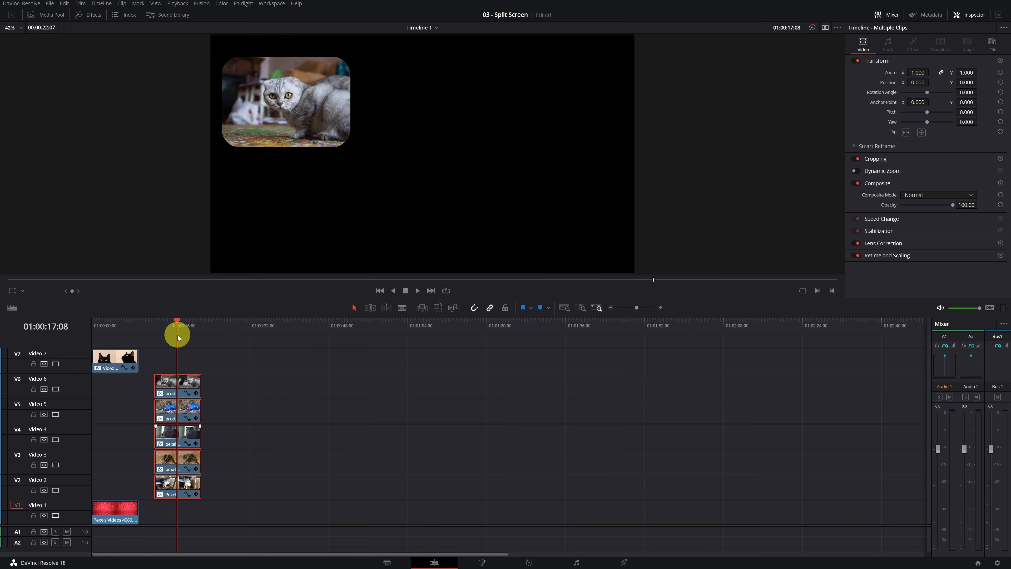
- Move the five clips on Video 2 to Video 6 back to the timeline start and place the playhead at 01:00:05:08
click(173, 390)
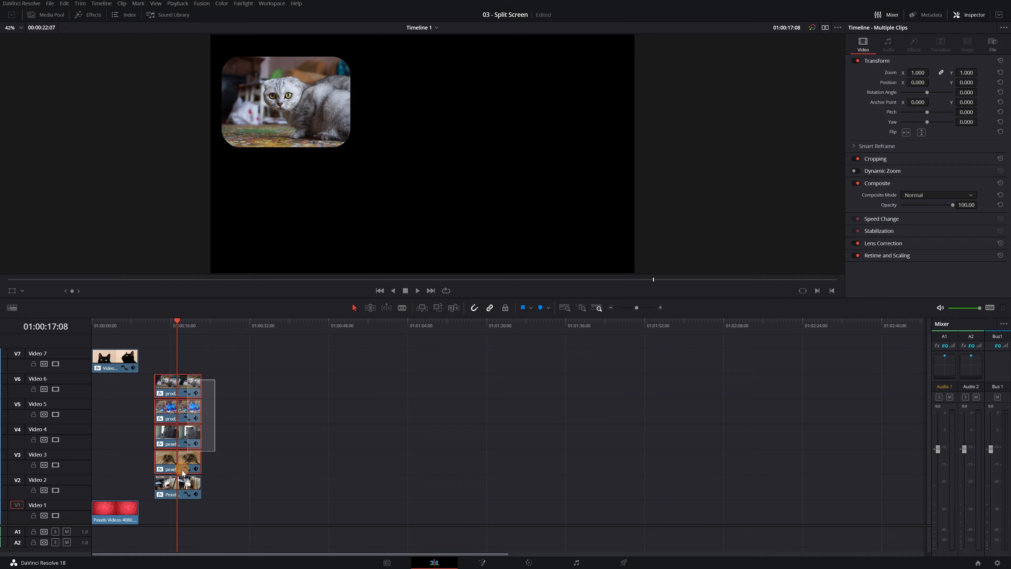
drag(161, 385, 100, 387)
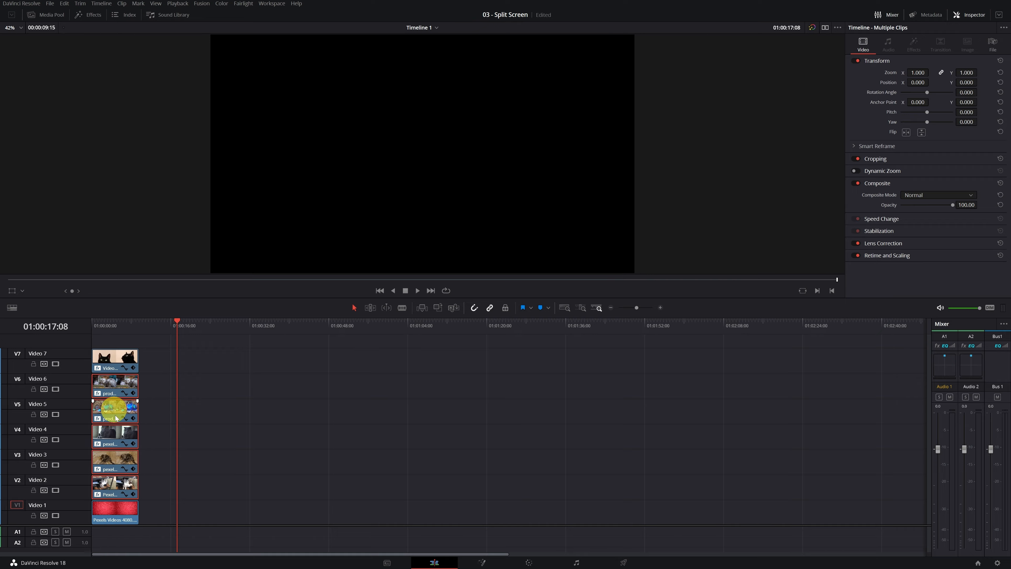
click(118, 325)
click(132, 356)
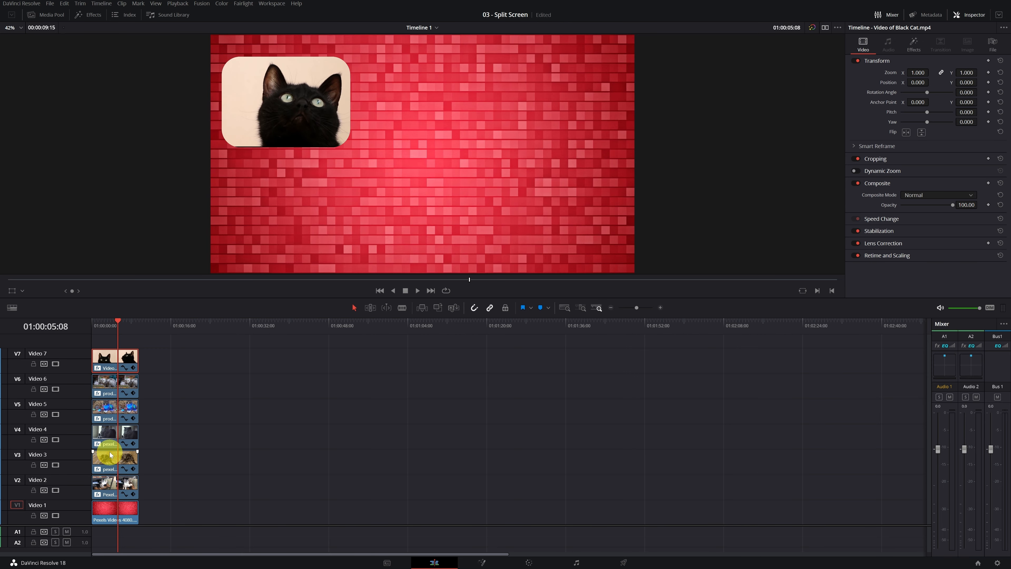
- Set the active tile of the Video 6 clip's Video Collage effect to Tile 2
click(108, 388)
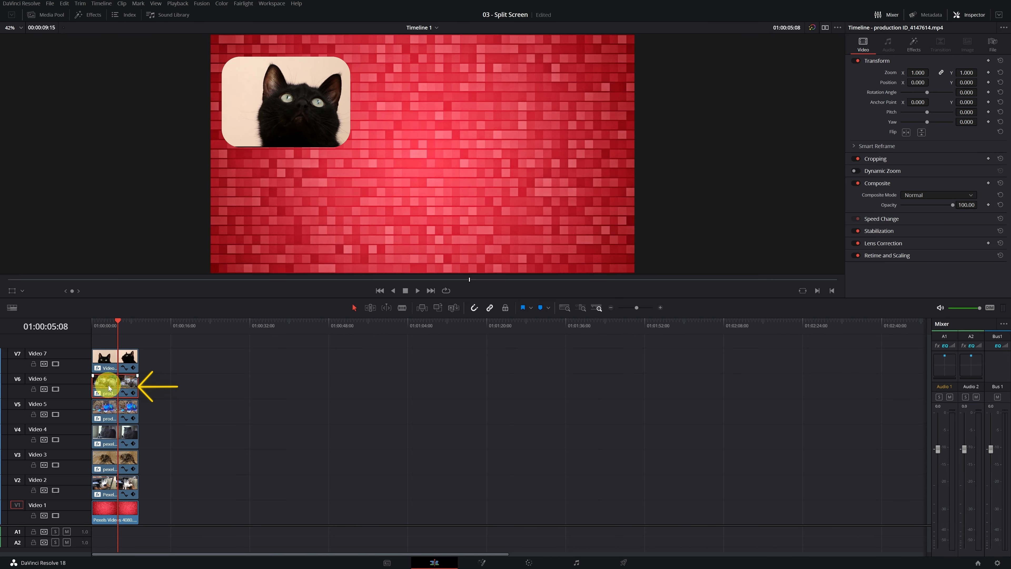
click(904, 50)
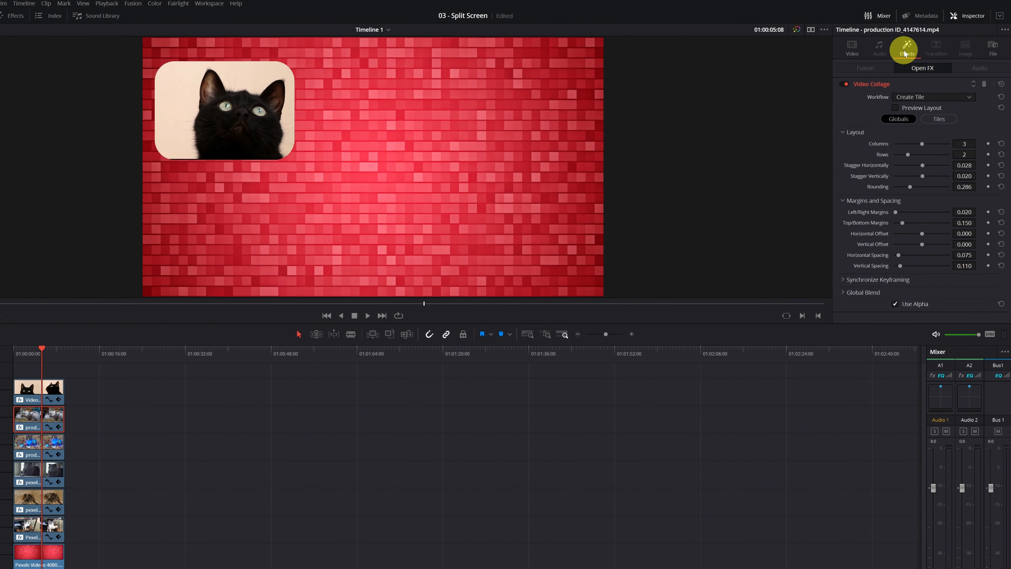
click(940, 117)
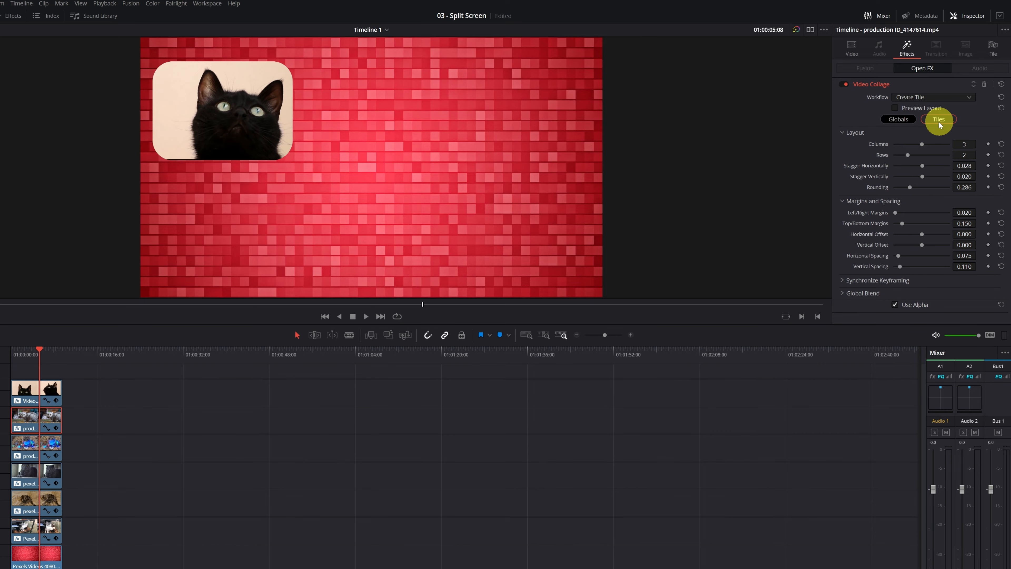
click(937, 119)
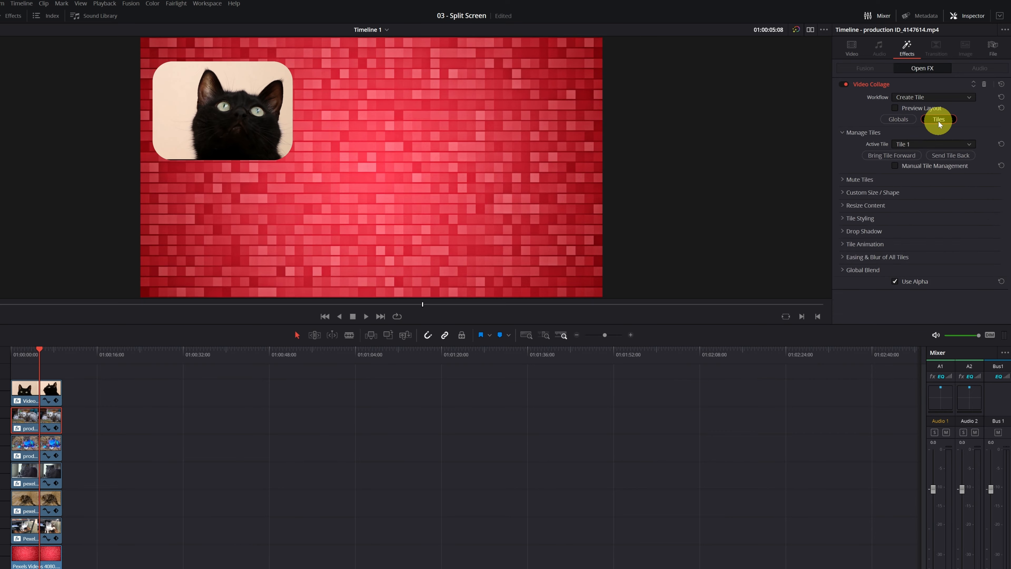
click(950, 144)
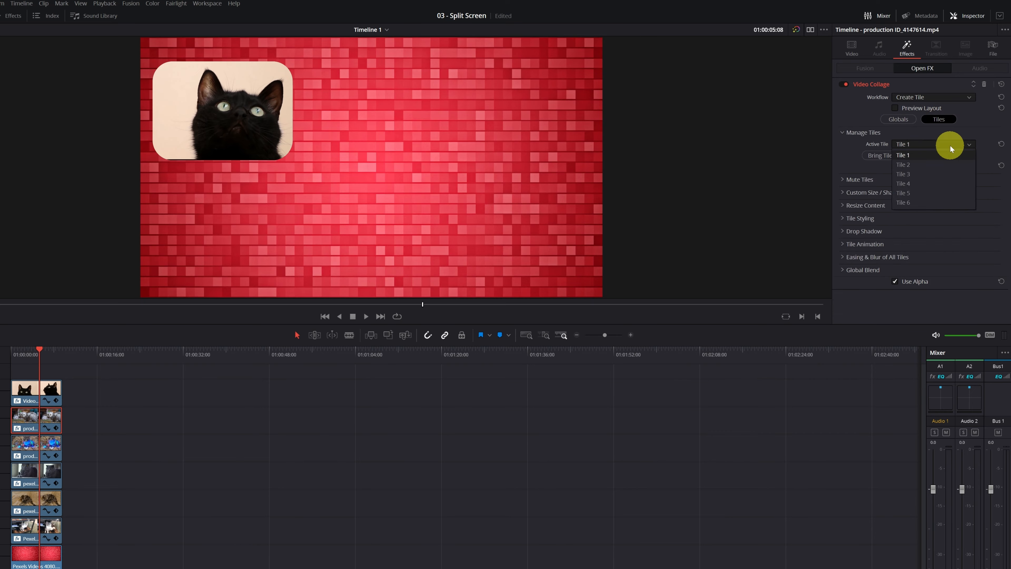
click(924, 161)
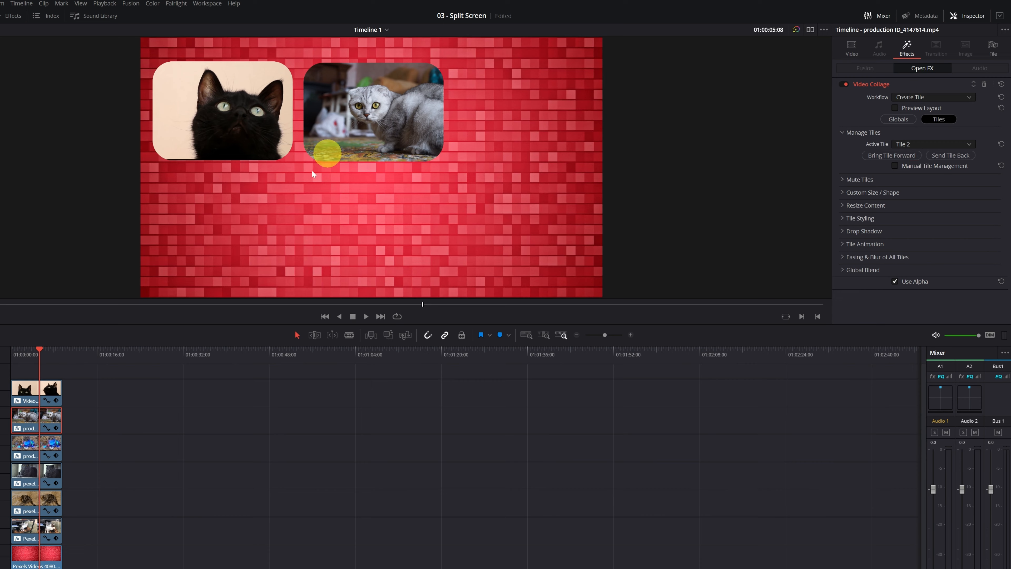
- Set the active tile of the Video 5 clip's Video Collage effect to Tile 3
click(31, 443)
click(937, 118)
click(933, 145)
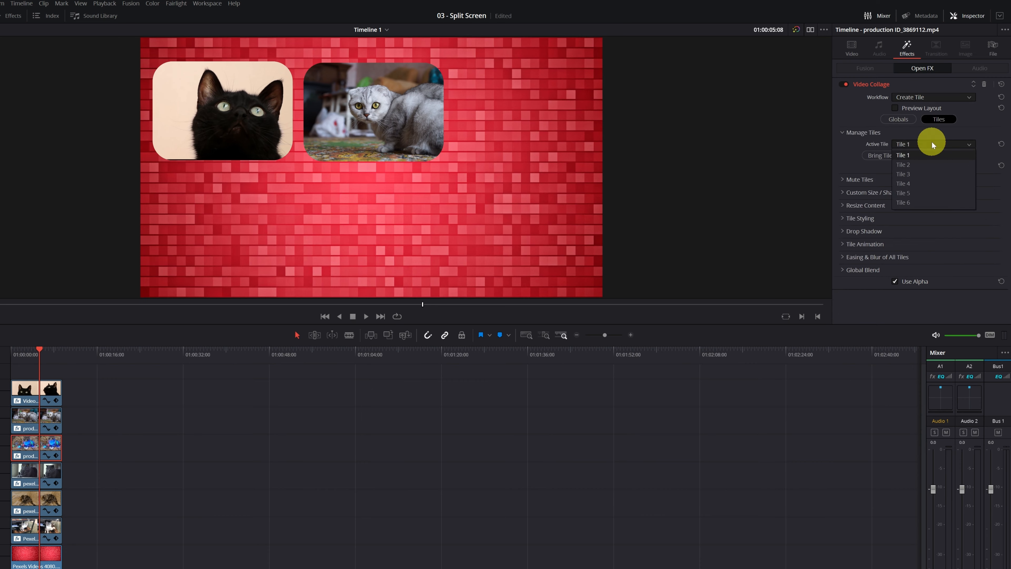
click(903, 174)
- Set the active tile of the Video 4 clip's Video Collage effect to Tile 4
click(32, 478)
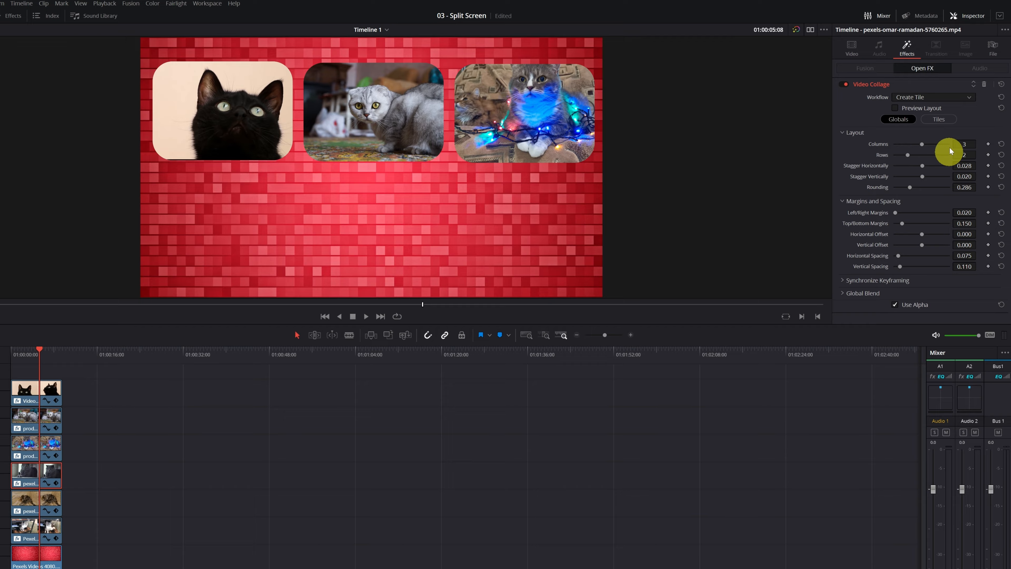
click(937, 119)
click(932, 144)
click(906, 184)
- Set the active tile of the Video 3 clip's Video Collage effect to Tile 5
click(36, 510)
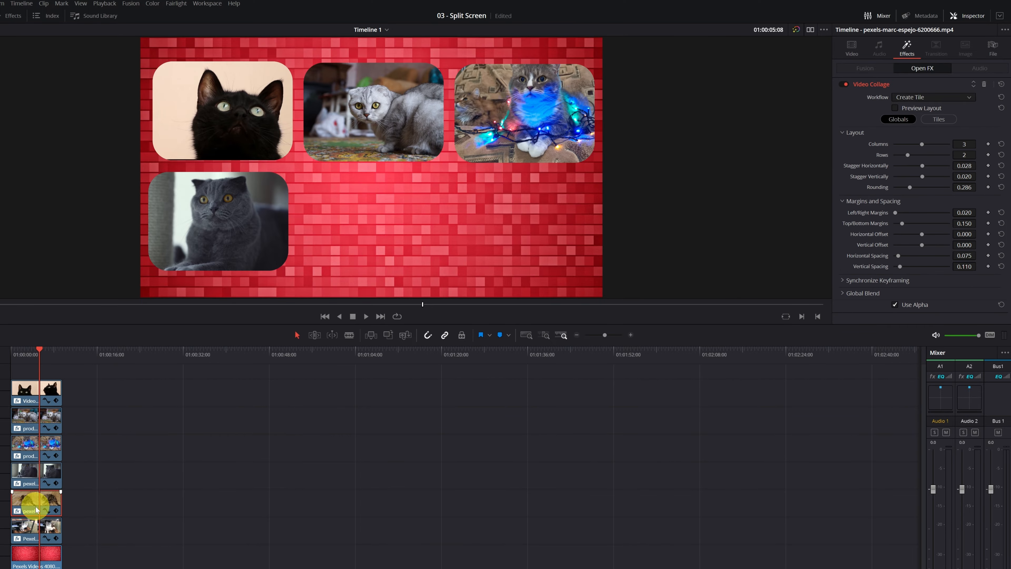
click(937, 119)
click(933, 144)
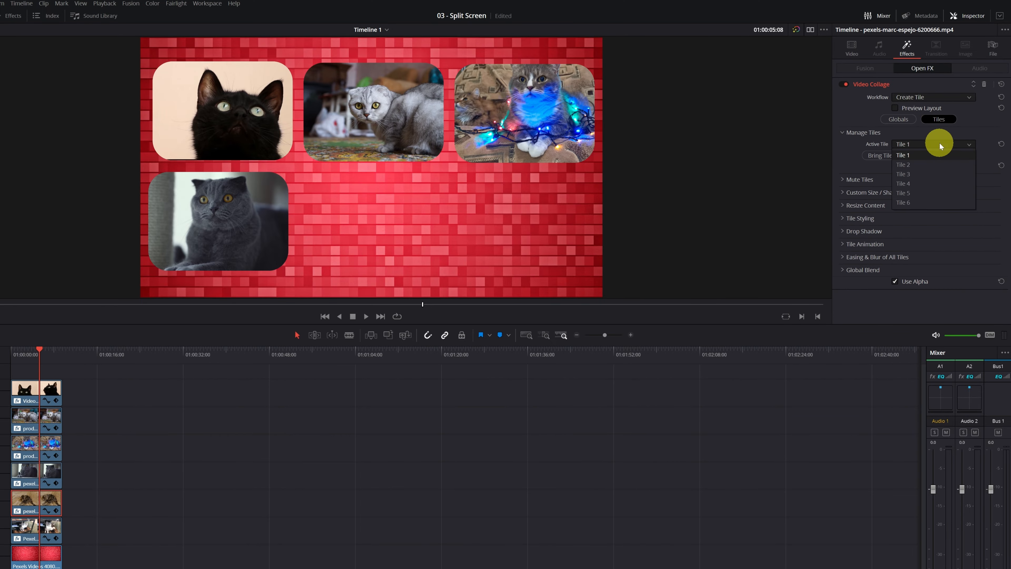
click(914, 194)
- Set the active tile of the Video 2 clip's Video Collage effect to Tile 6
click(27, 532)
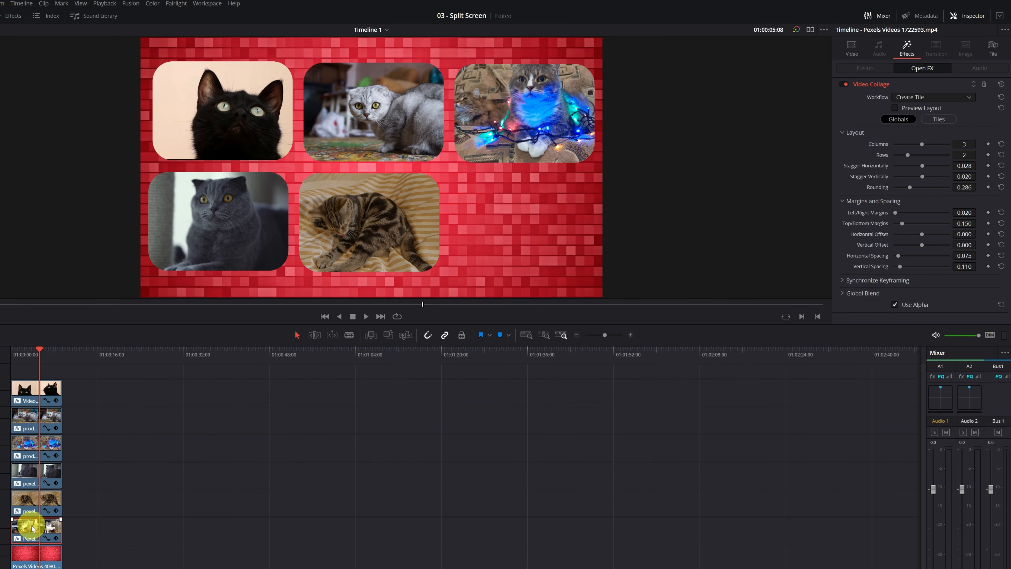
click(940, 119)
click(955, 142)
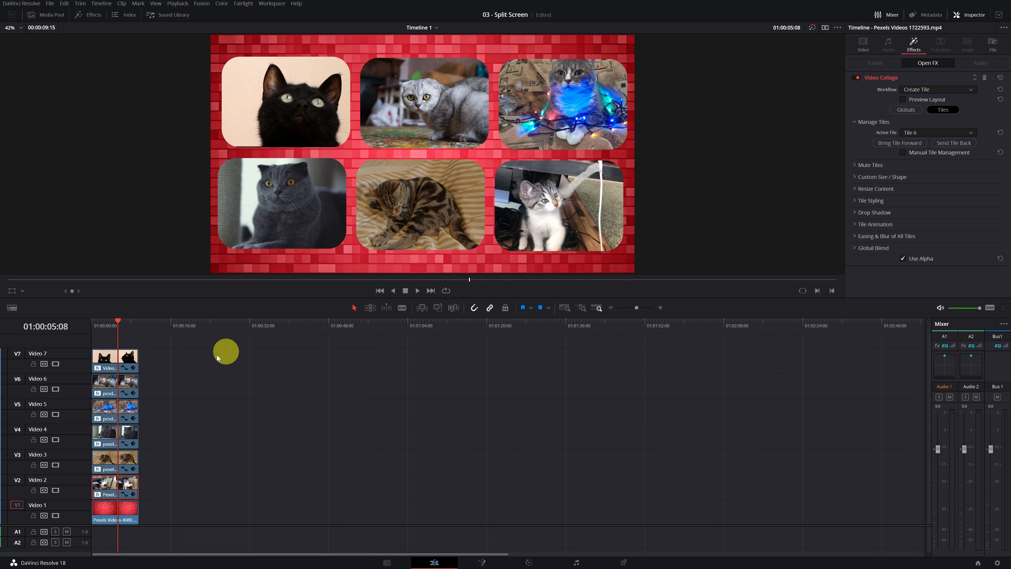
- Change the Video 5 clip's active tile in the Video Collage effect to Tile 5
click(105, 409)
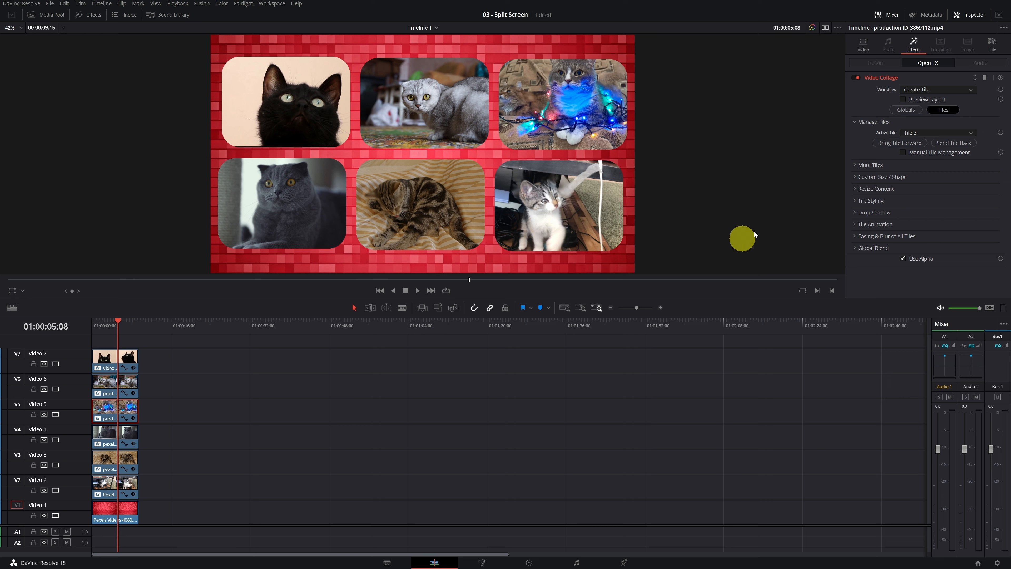
click(933, 133)
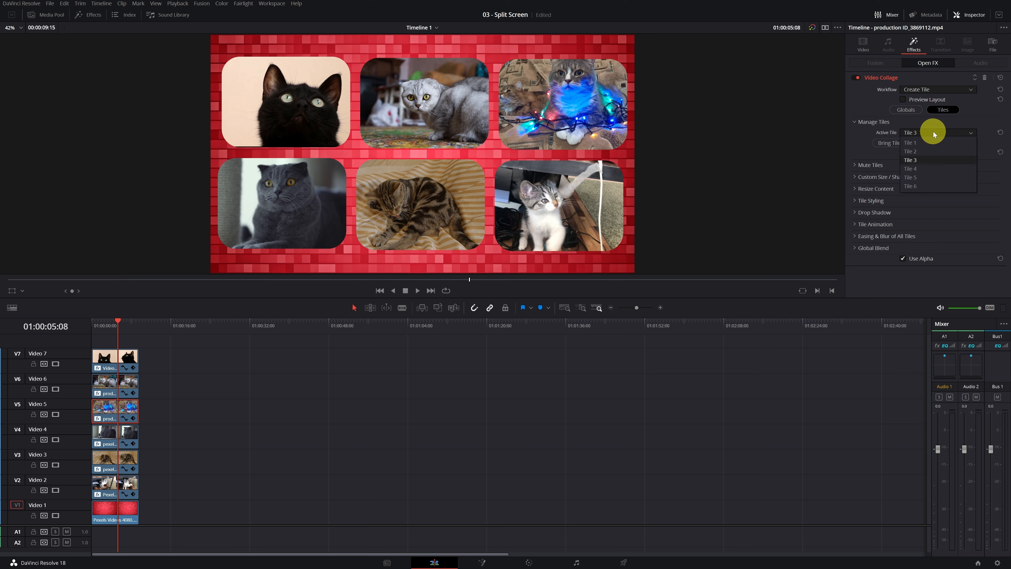
click(923, 178)
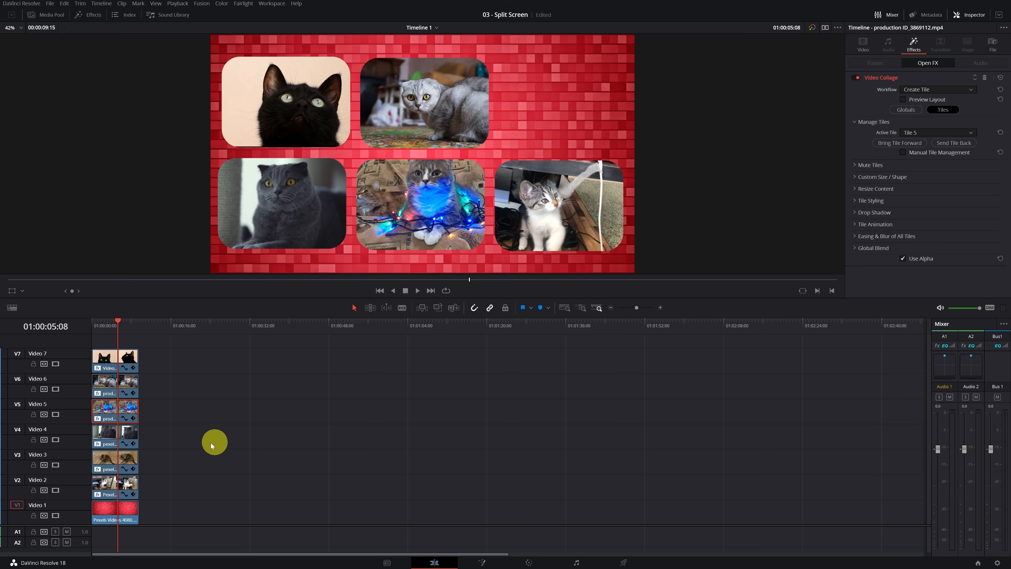
- Change the Video 3 clip's active tile in the Video Collage effect to Tile 3
click(115, 459)
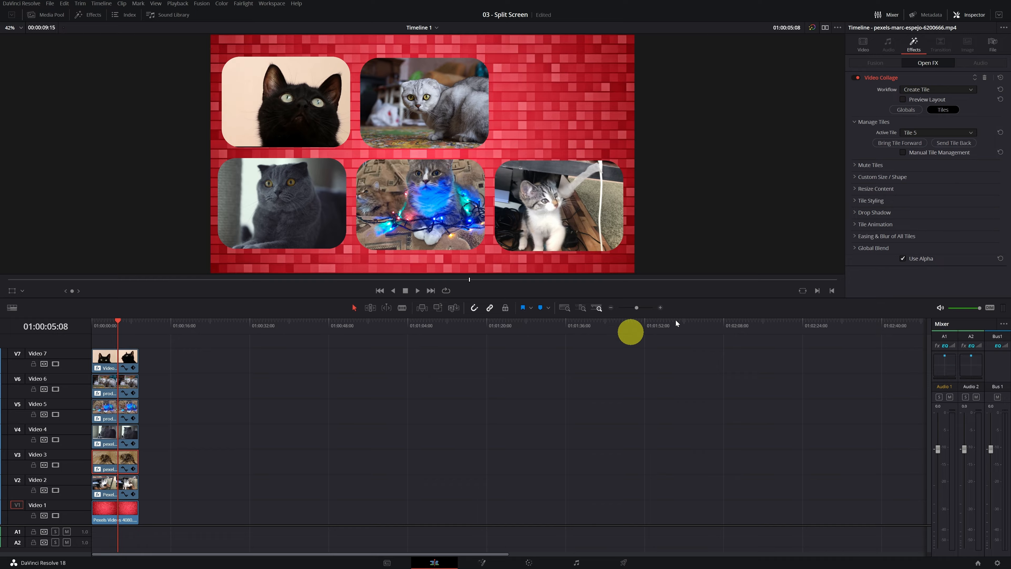
click(966, 132)
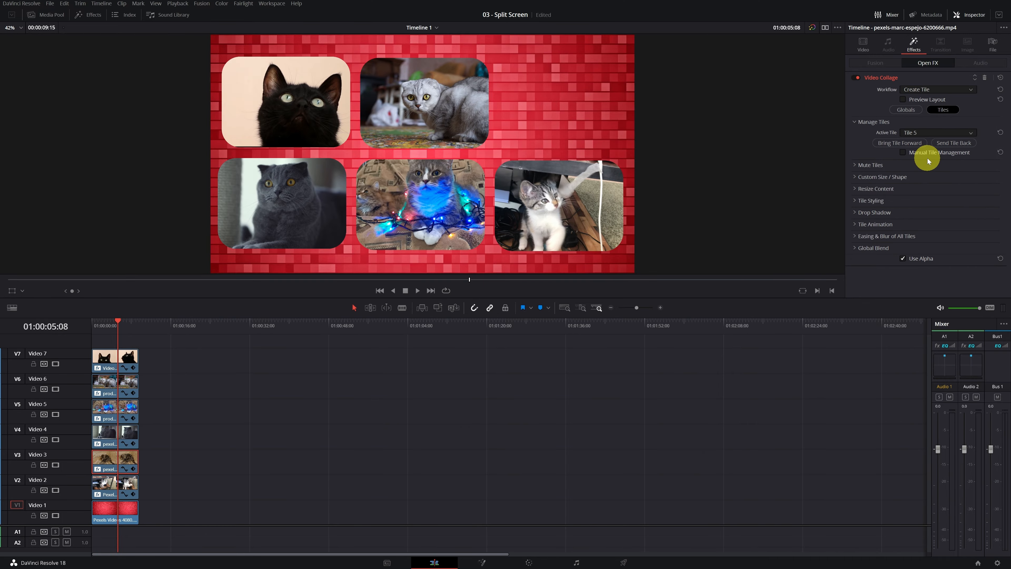
click(928, 159)
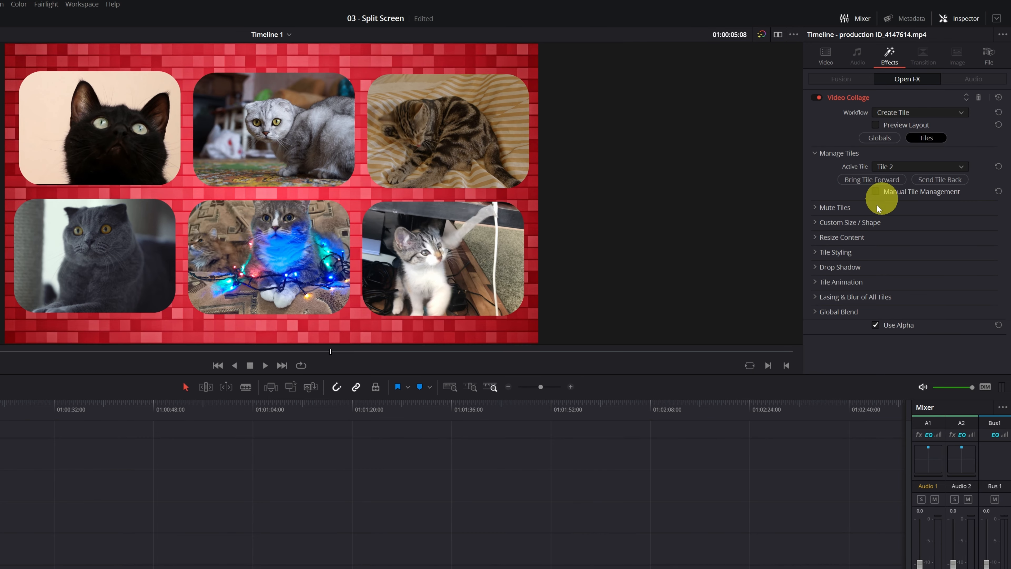
- Give the Video 6 clip's tile a yellow border by setting the Tile Border in Tile Styling to -0.033
click(815, 252)
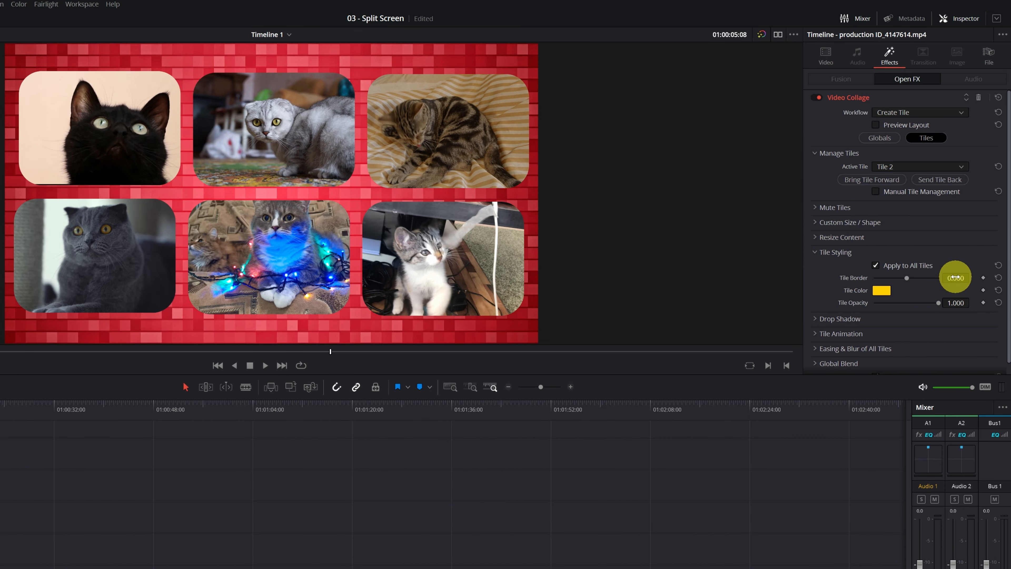
drag(957, 277, 289, 354)
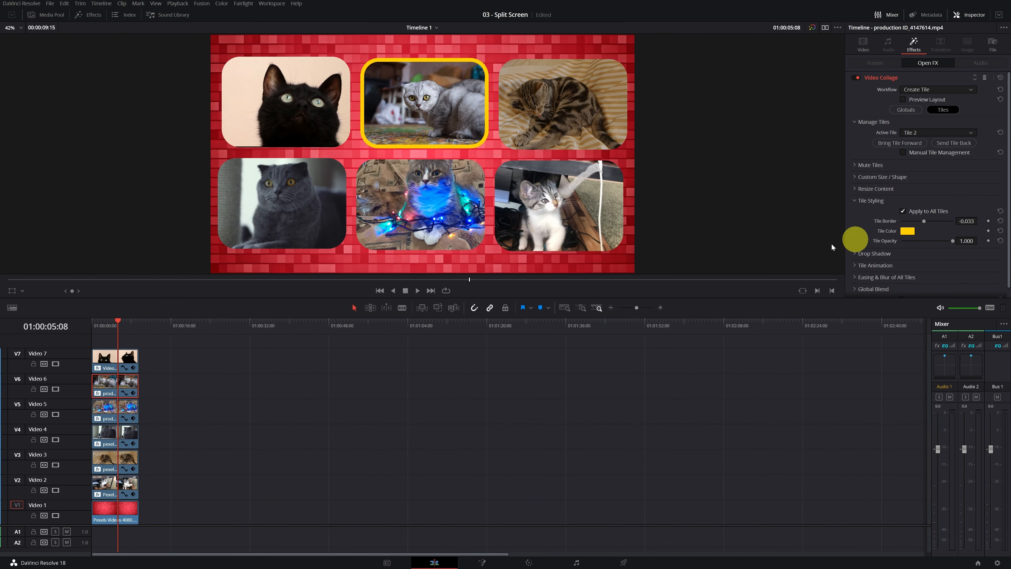
- Add a drop shadow to the Video 5 clip's tile with strength 0.899, drop angle 59.9 and drop distance 0.025
click(111, 413)
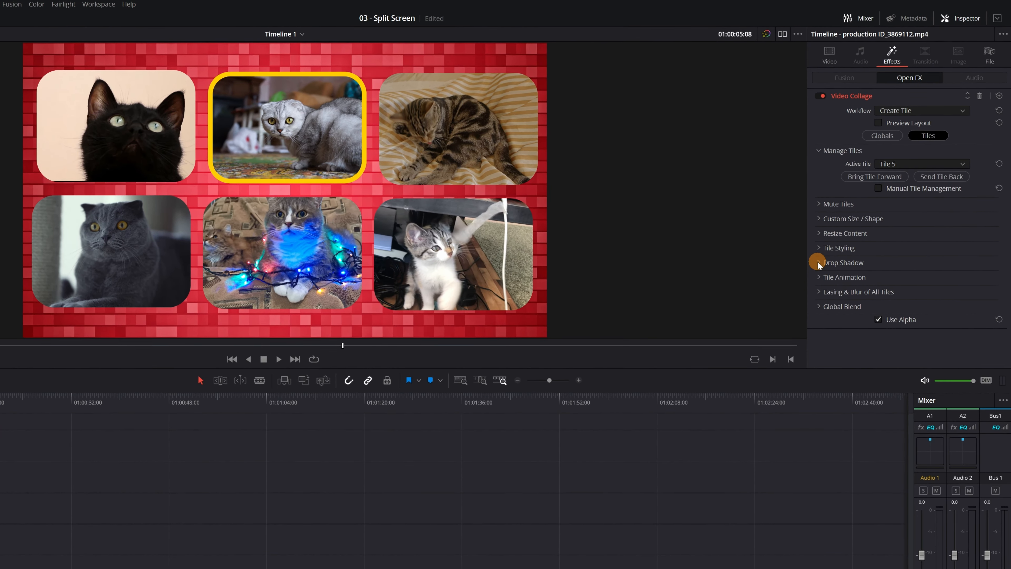
click(854, 212)
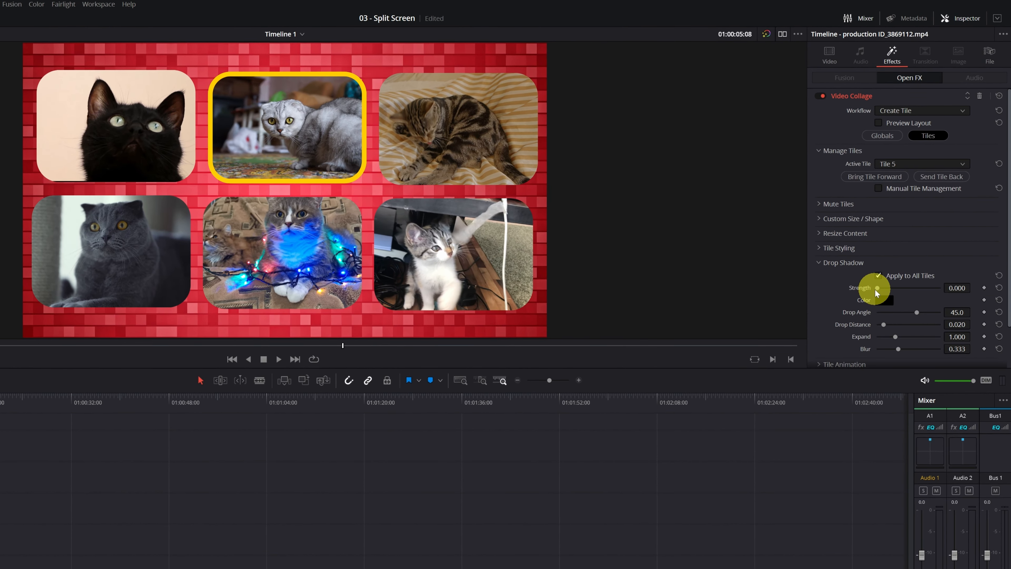
drag(876, 286, 951, 278)
drag(916, 313, 882, 326)
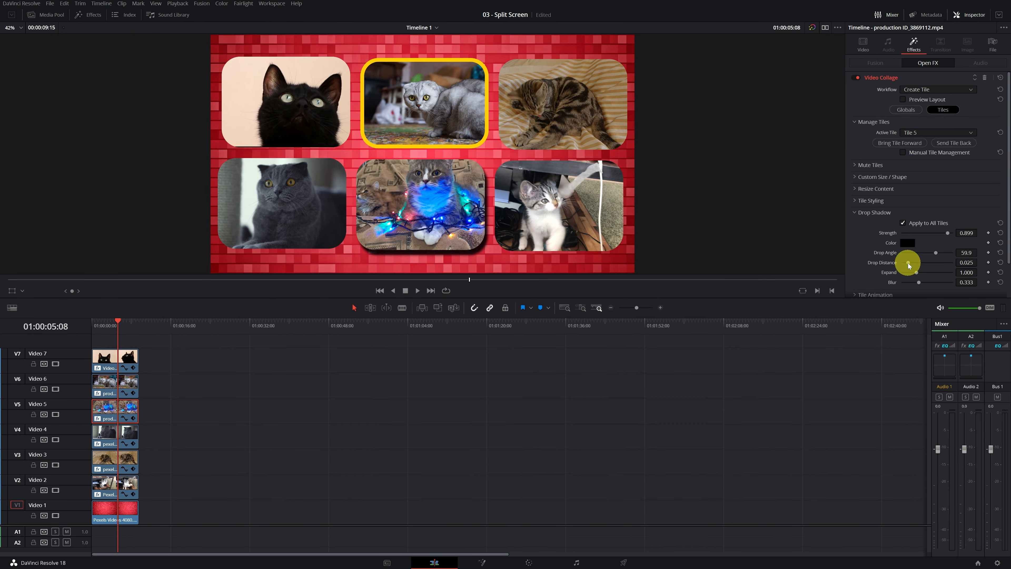
- Set the Tile Animation of the black cat clip on Video 7 to Intro Only
click(119, 361)
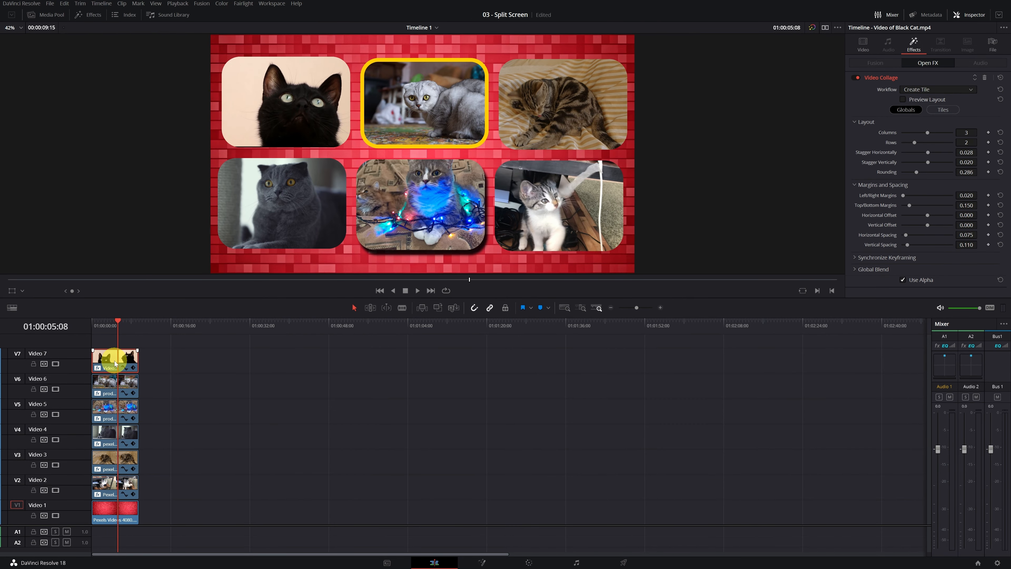
click(943, 110)
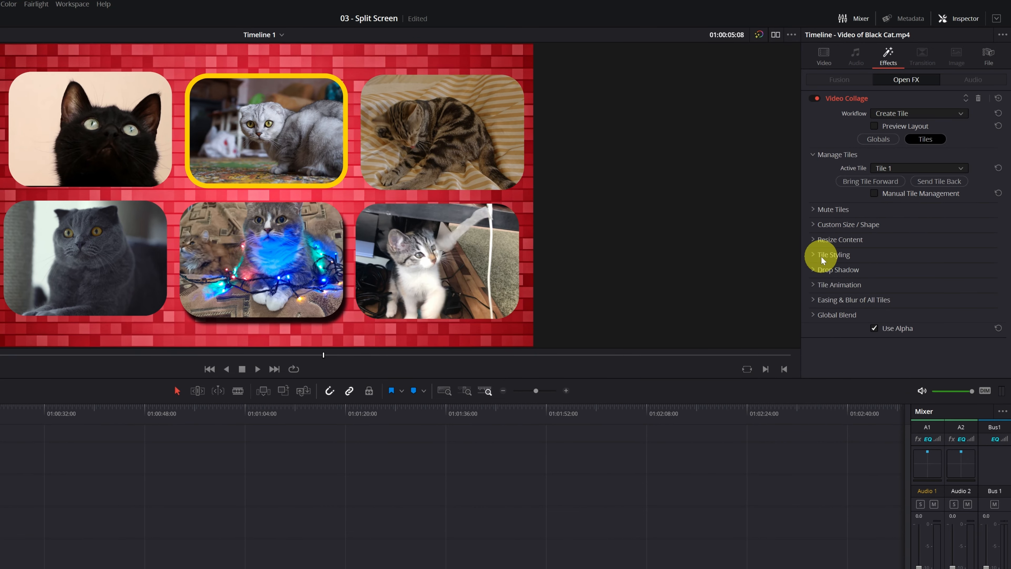
click(812, 284)
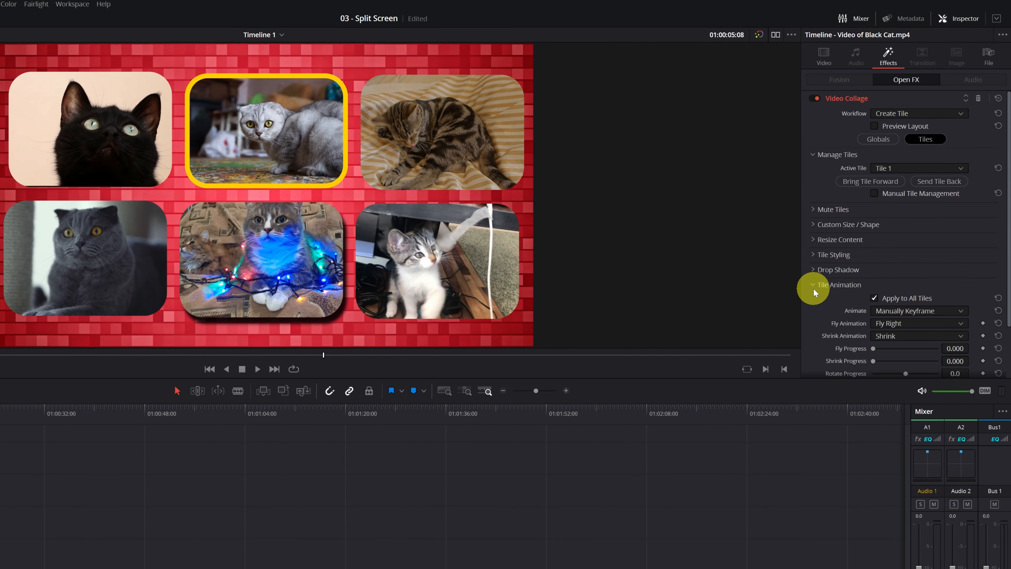
click(944, 310)
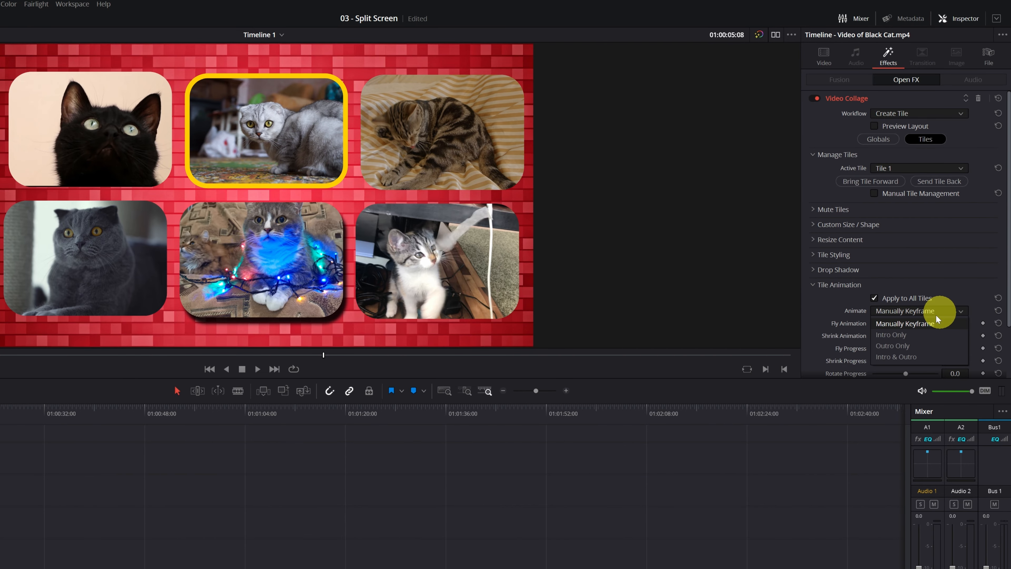
click(909, 335)
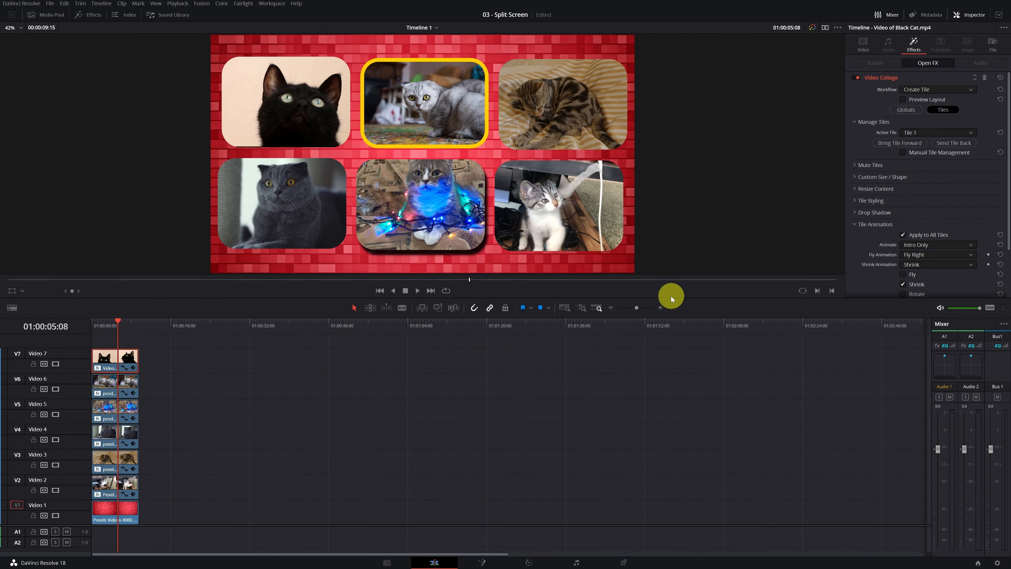
- Play the timeline from the start to preview the black cat tile's intro animation
drag(118, 334, 84, 332)
key(space)
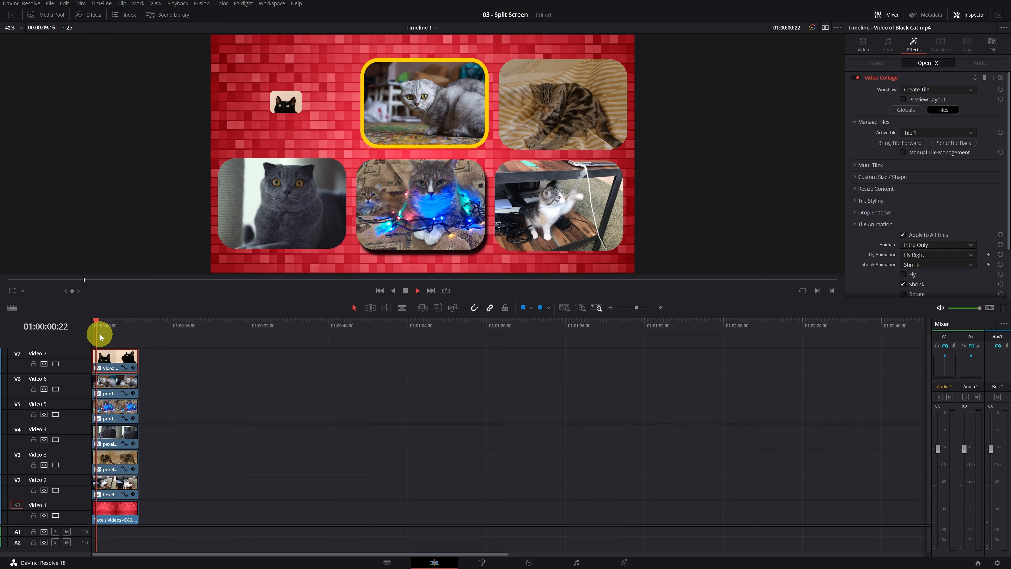
key(space)
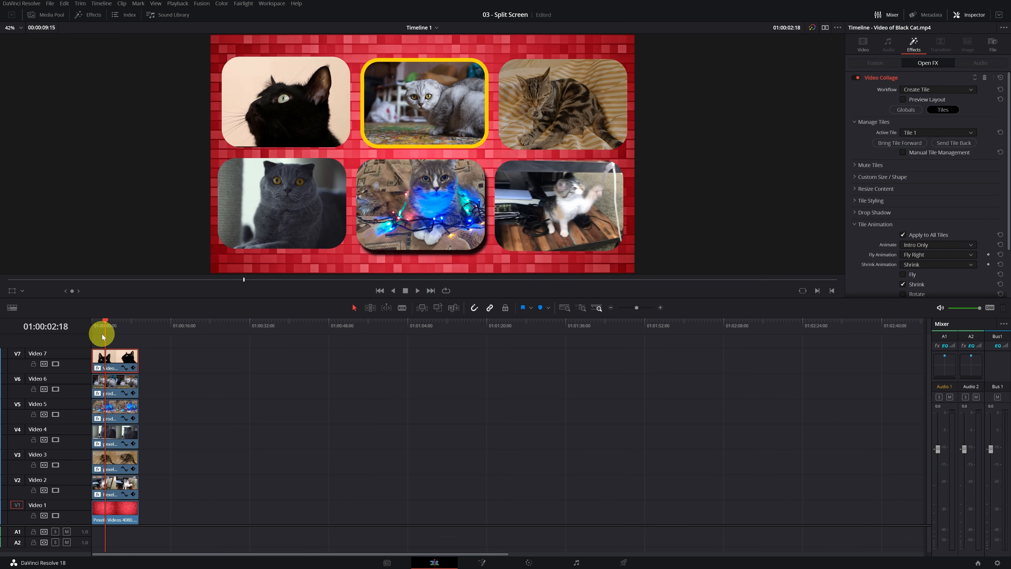
- Move the red background clip out from under the cat clips and add Pexels Videos 2776522.mp4 to Video 1 at about 01:00:16:00
click(110, 511)
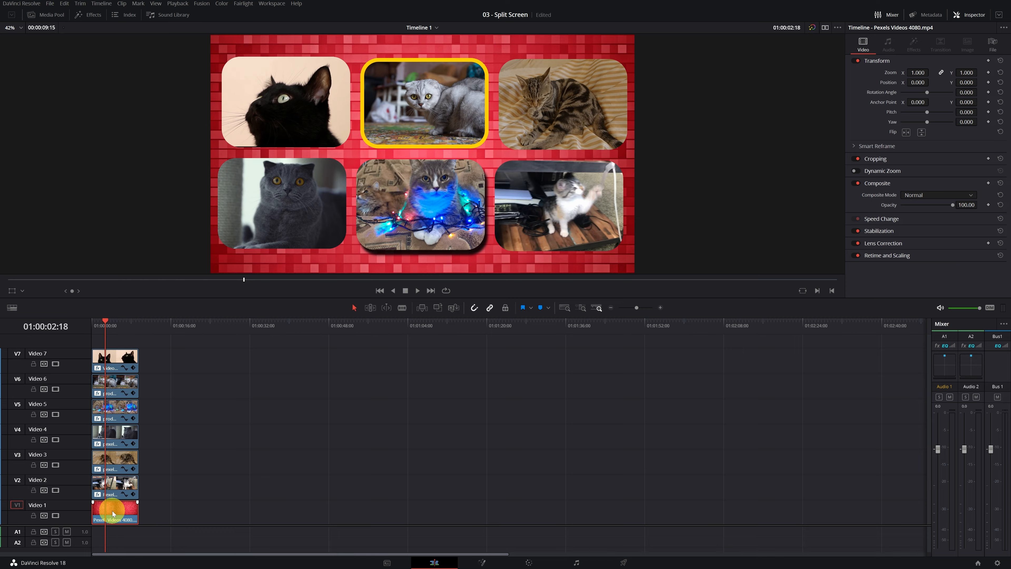
drag(111, 510, 220, 506)
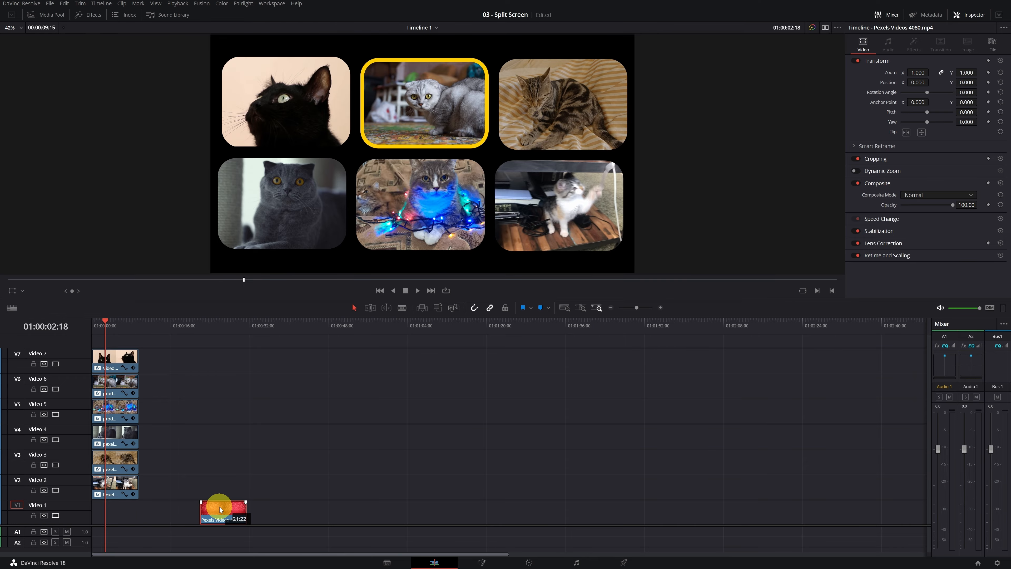
click(62, 19)
drag(210, 46, 182, 510)
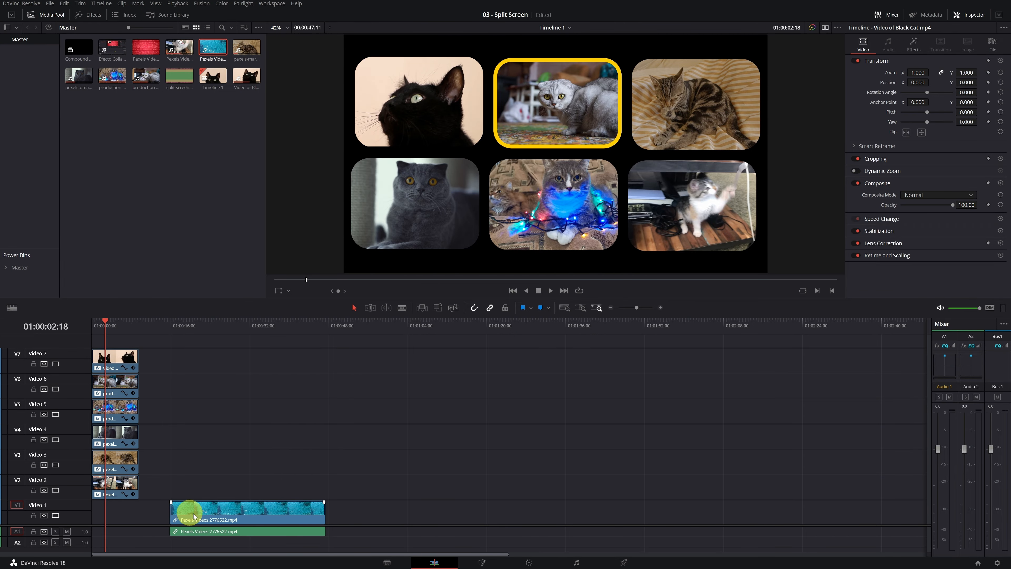
click(207, 513)
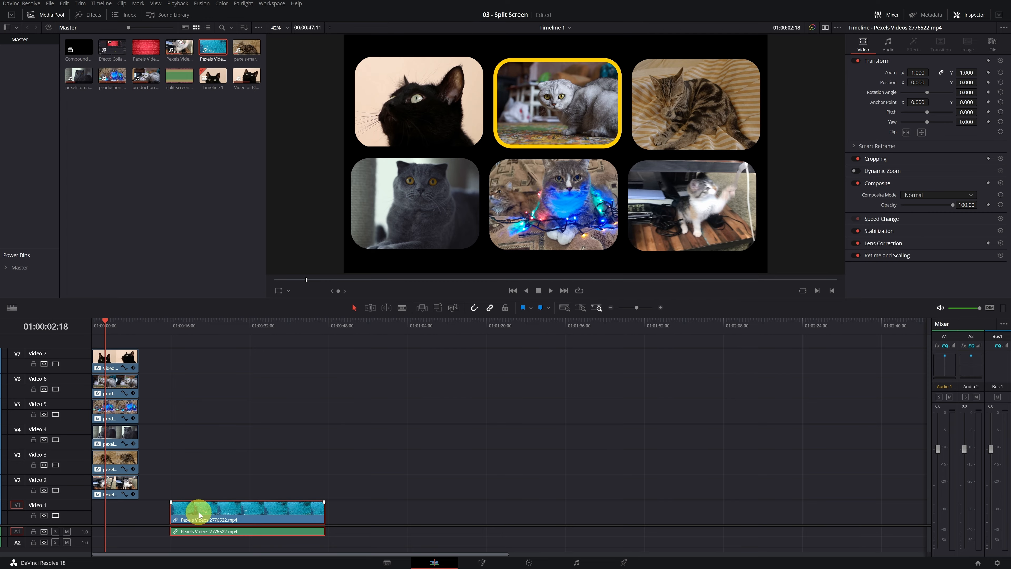